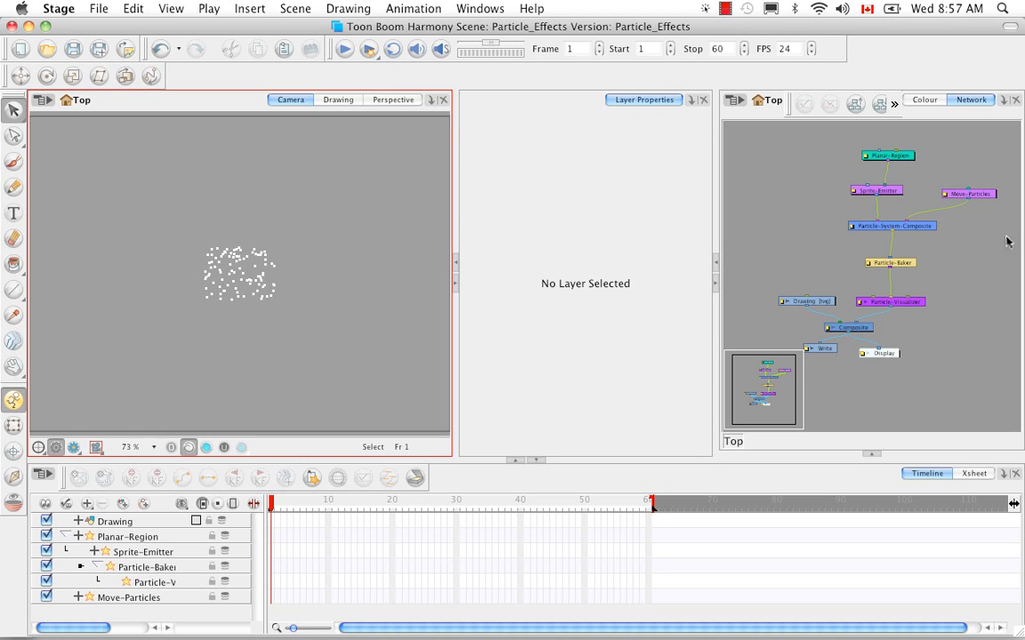
- Enlarge the particle modules in the Network view to examine how they are connected
left_click(934, 433)
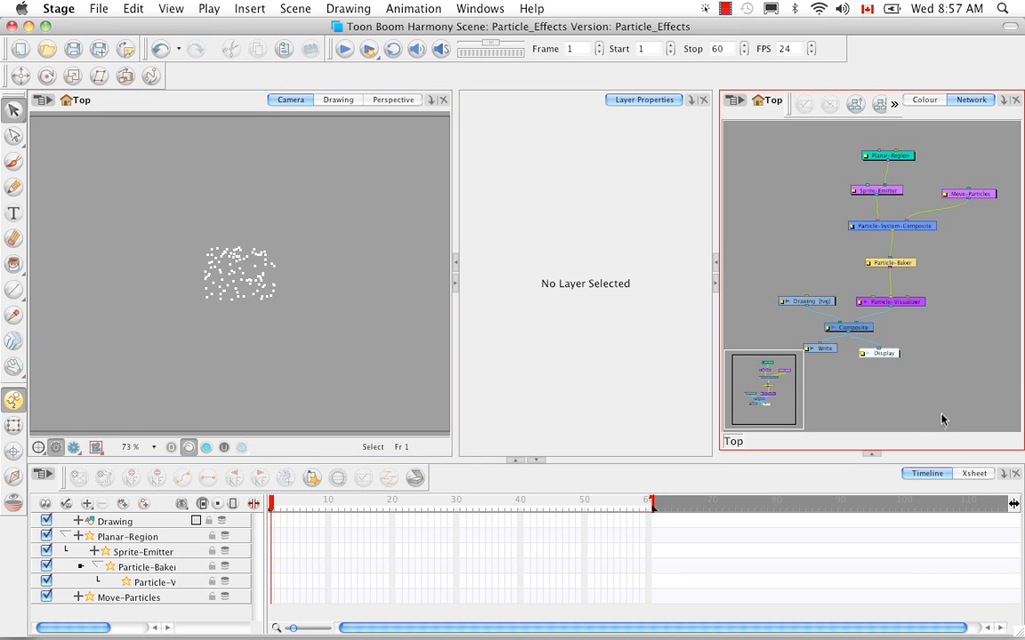
key("2")
key("2")
key("space")
left_click_drag(945, 327, 924, 360)
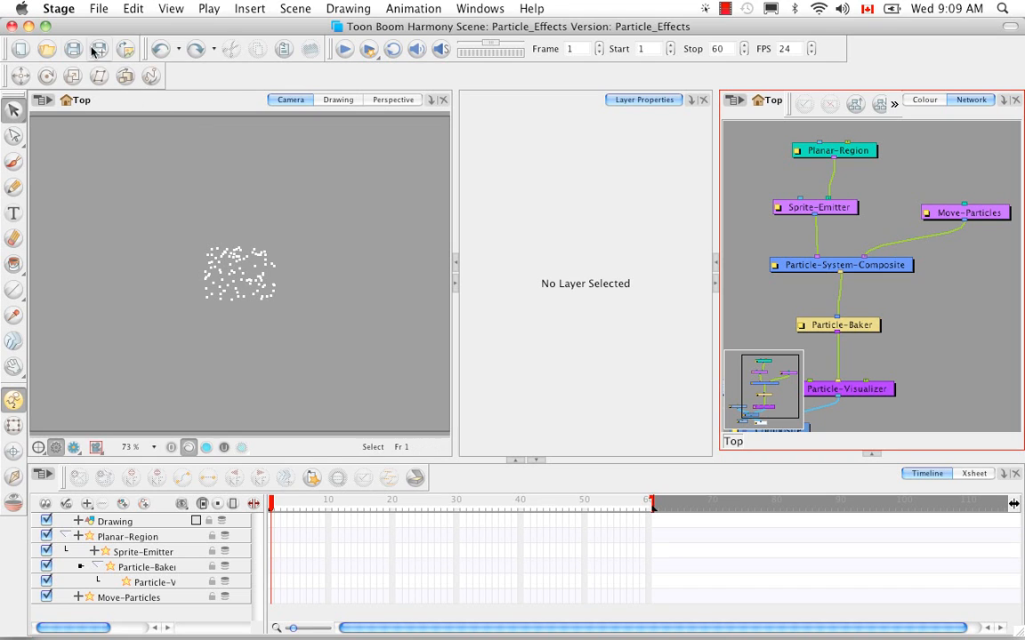
- Change the Visualizer module's network colour to orange in the particle colour preferences and accept the preferences
left_click(59, 9)
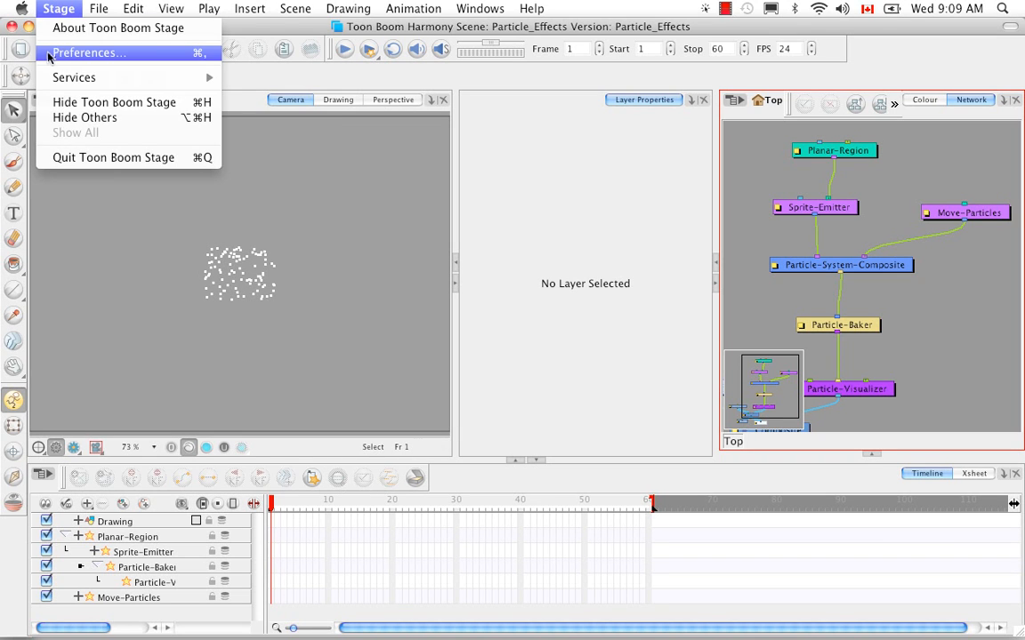
left_click(51, 53)
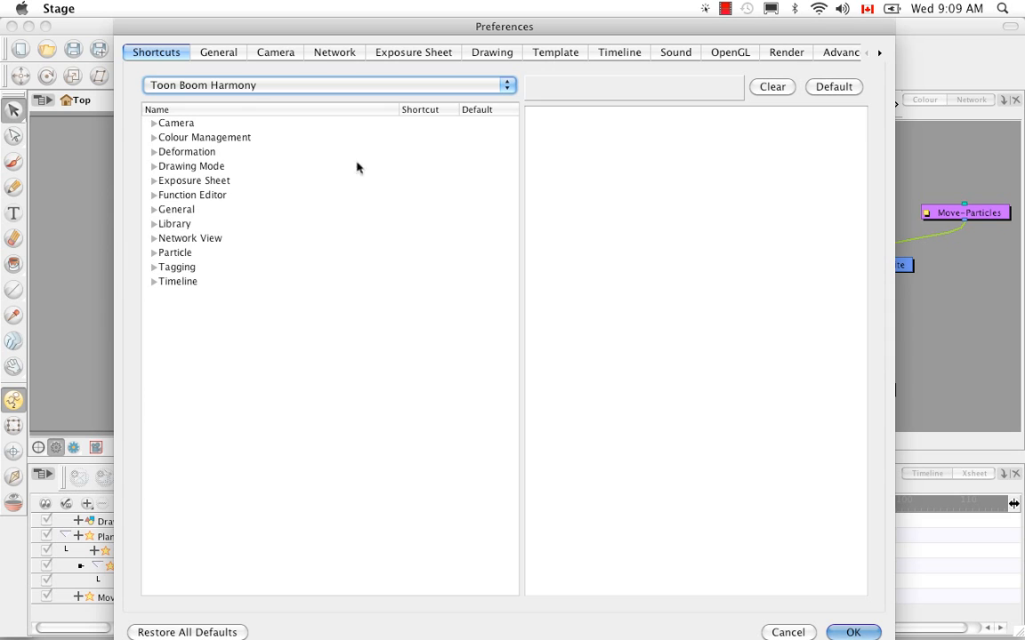
left_click(223, 55)
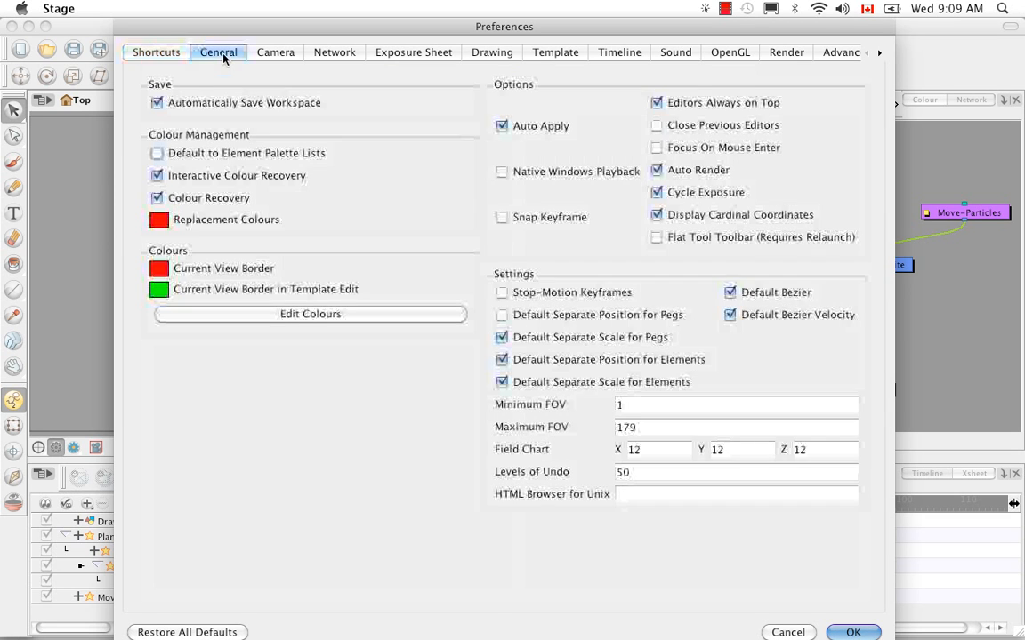
left_click(338, 316)
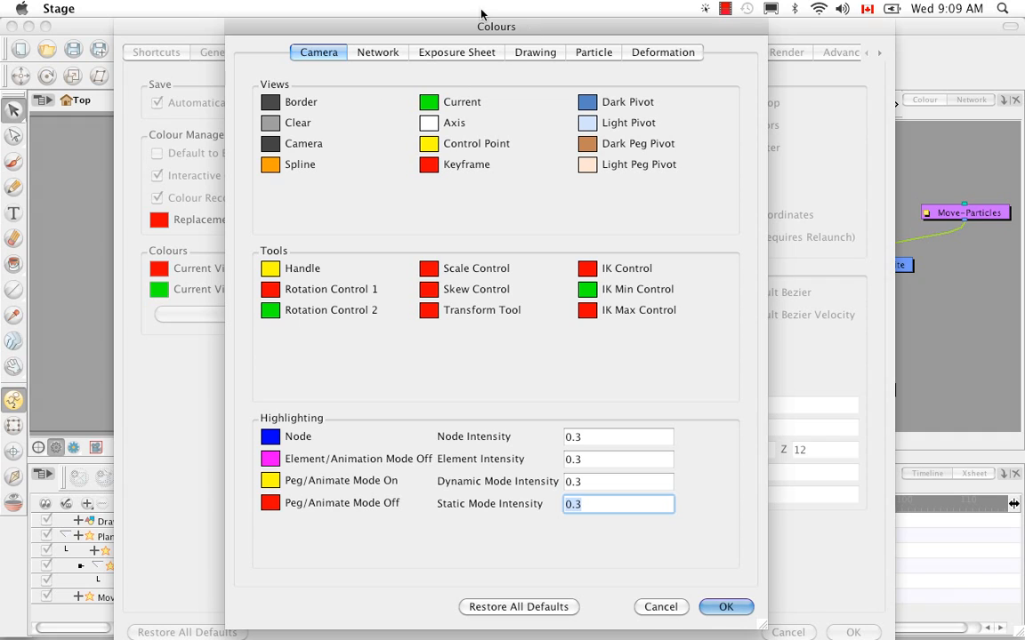
left_click(596, 51)
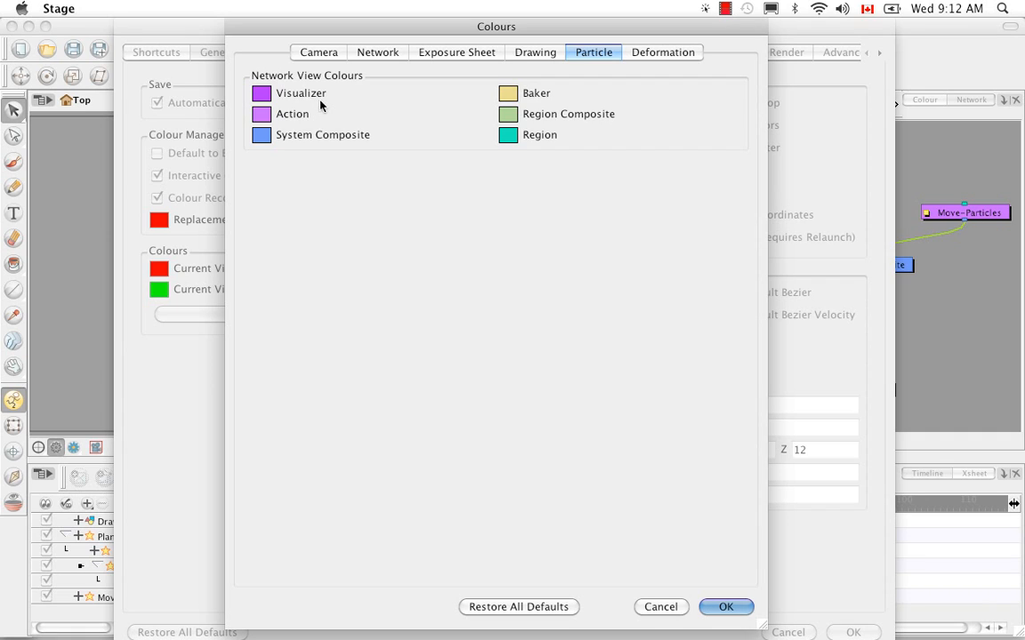
left_click(262, 93)
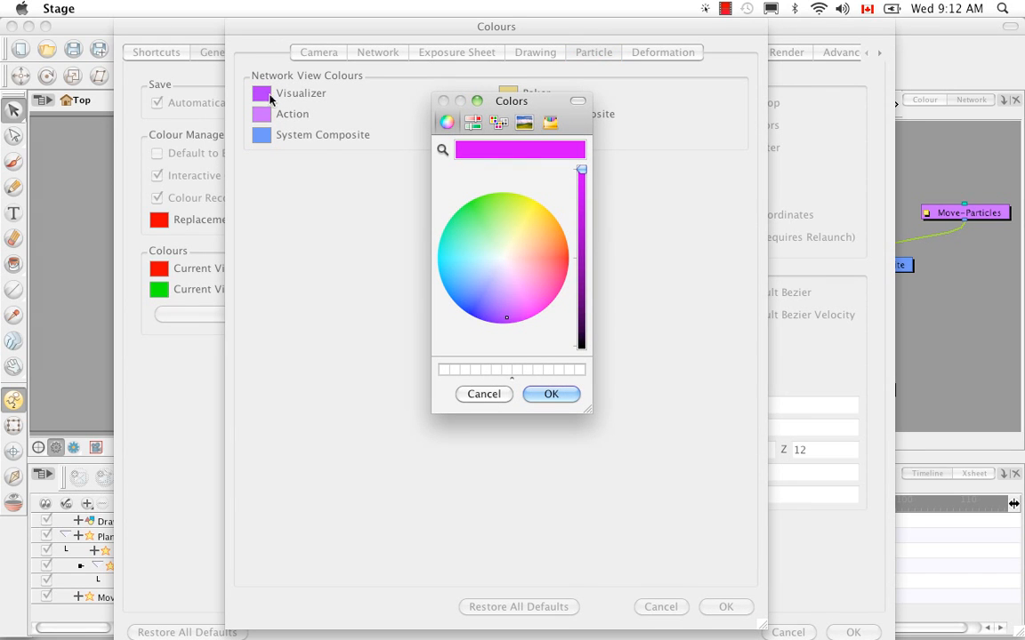
left_click_drag(528, 251, 558, 229)
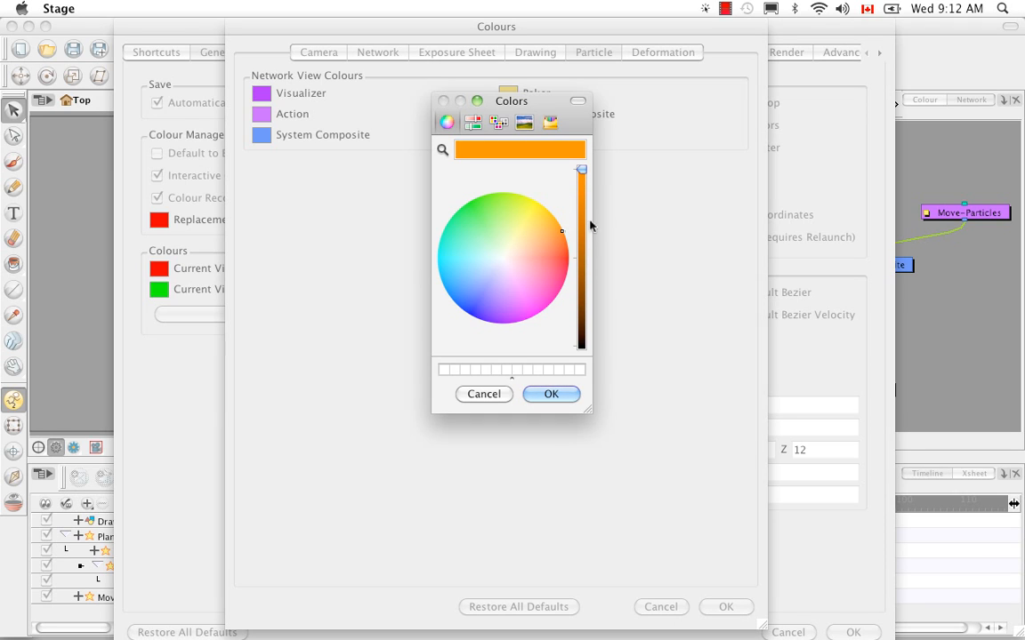
left_click(545, 394)
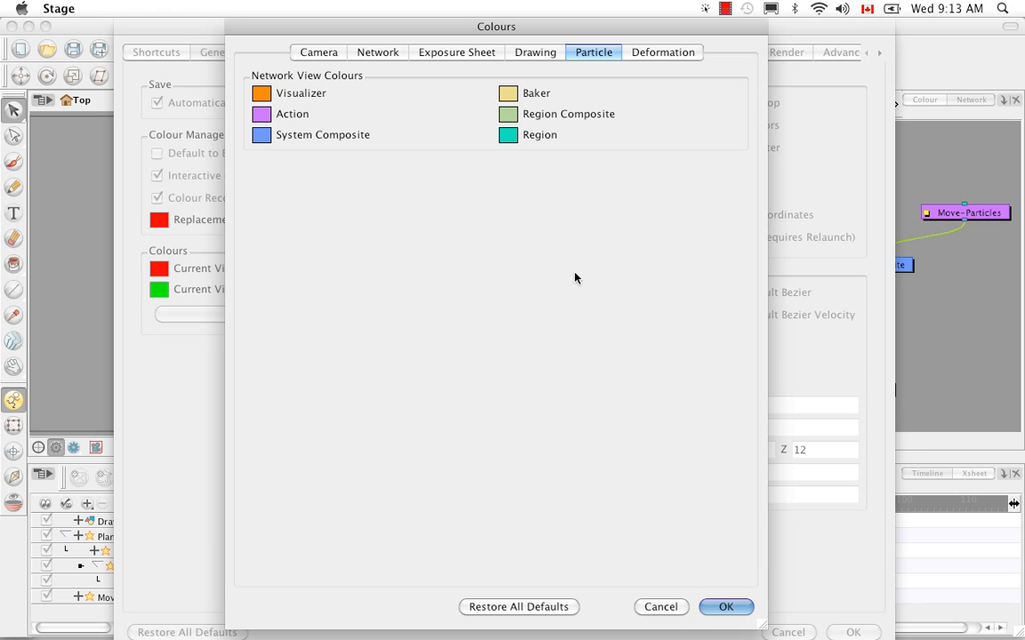
left_click(726, 607)
left_click(853, 633)
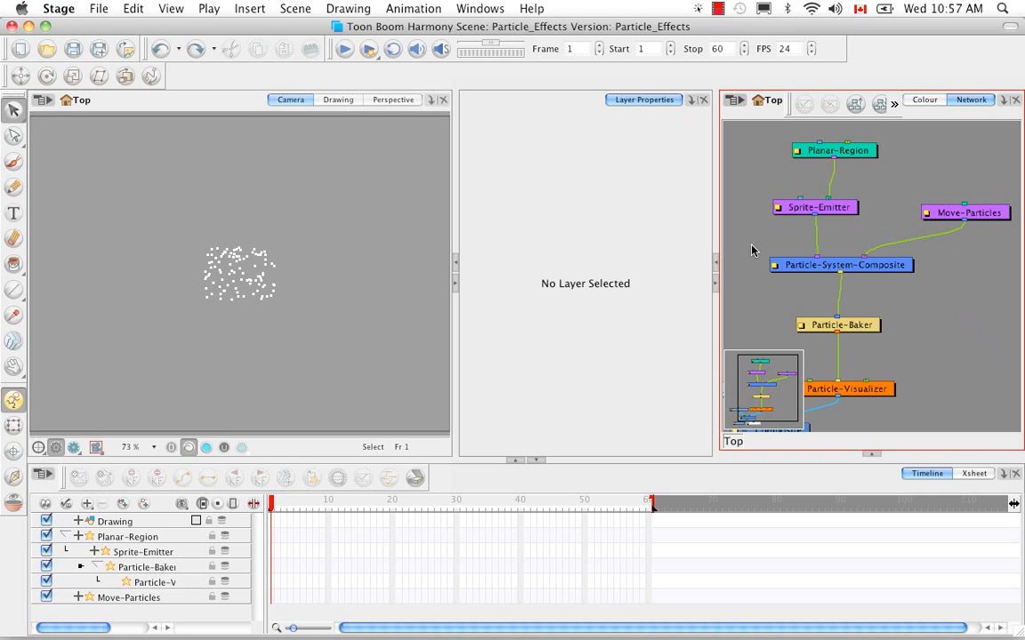
- Add an Integrated Help view beside the layer properties and look up the Planar-Region, Sprite-Emitter and Particle-System-Composite modules
left_click(691, 103)
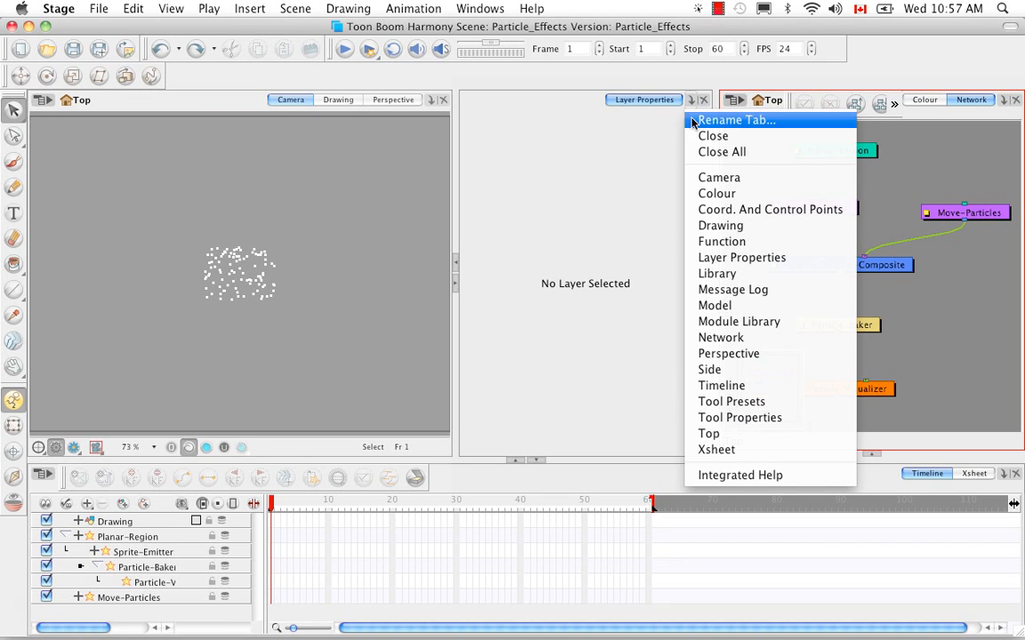
left_click(800, 478)
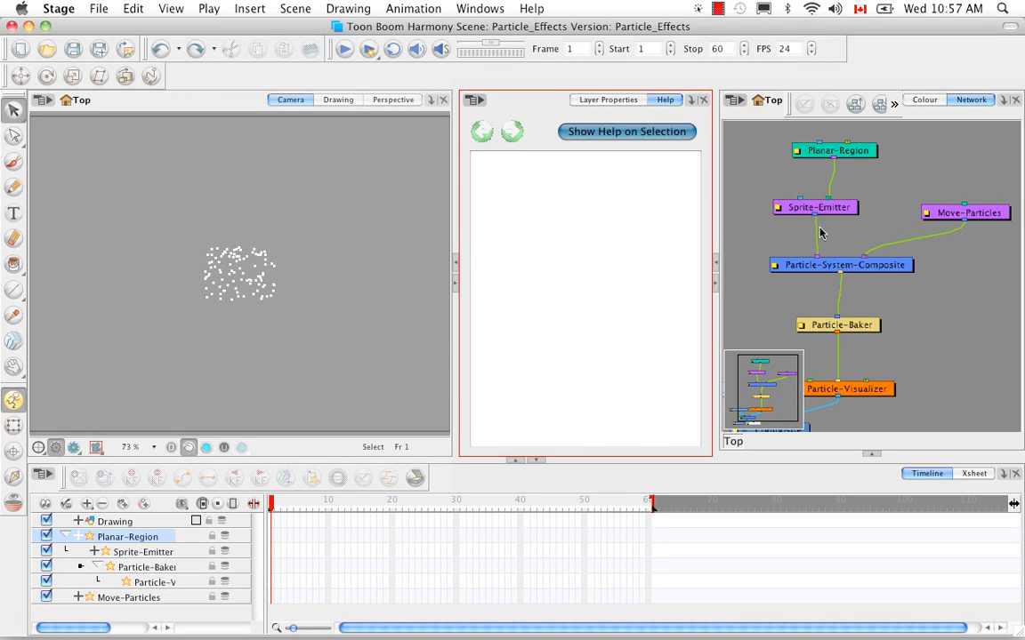
left_click(859, 153)
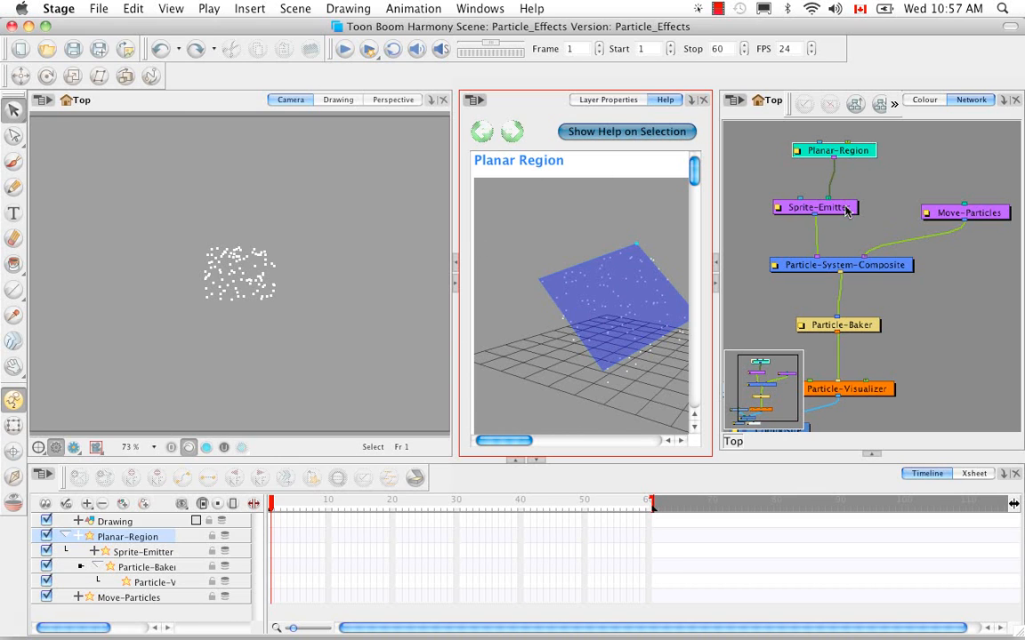
left_click(779, 207)
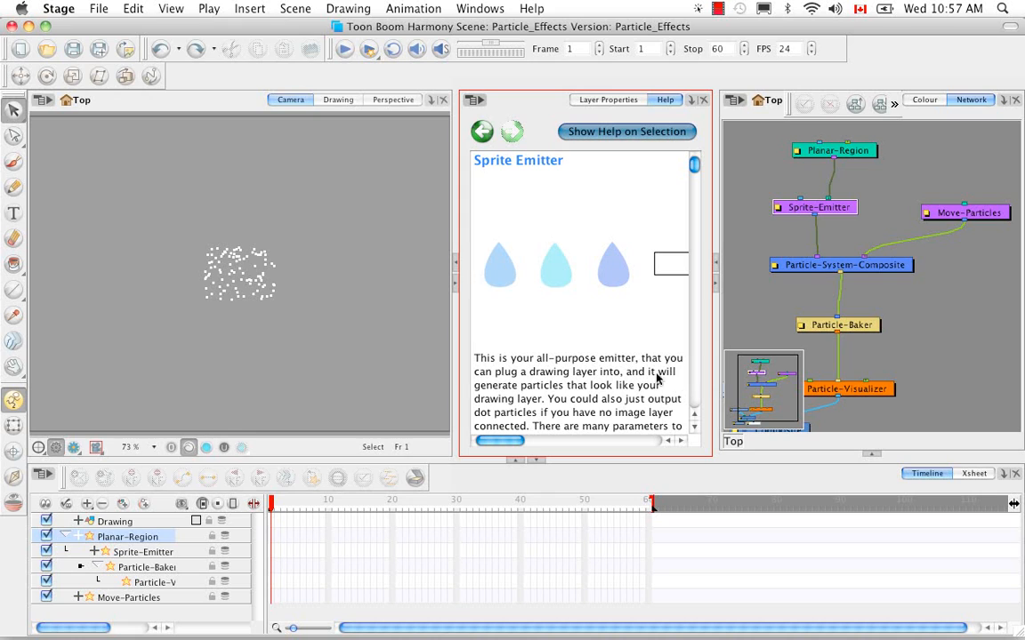
left_click(774, 261)
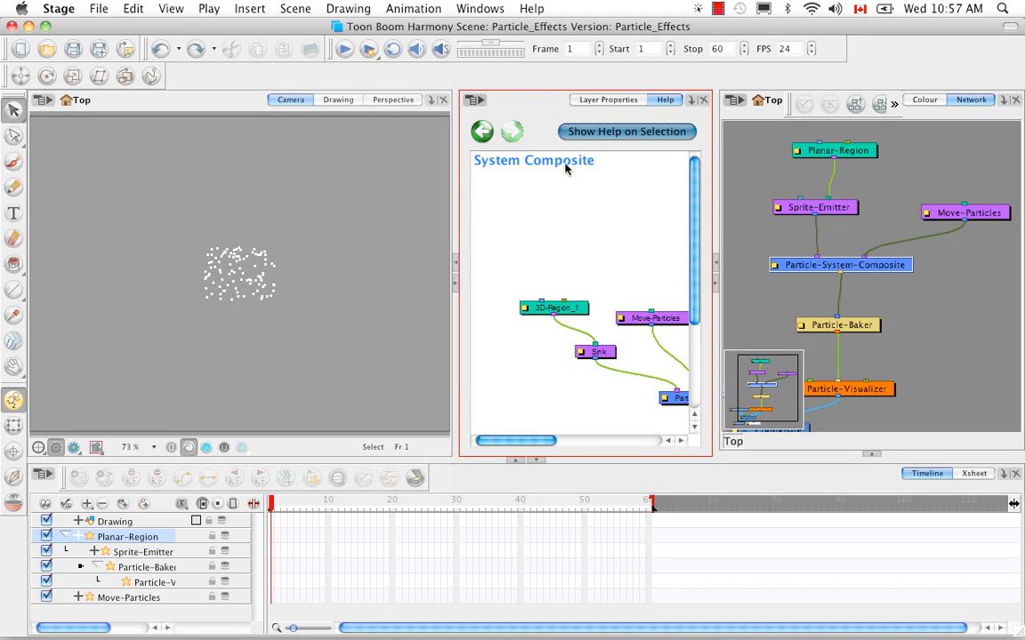
left_click(798, 150)
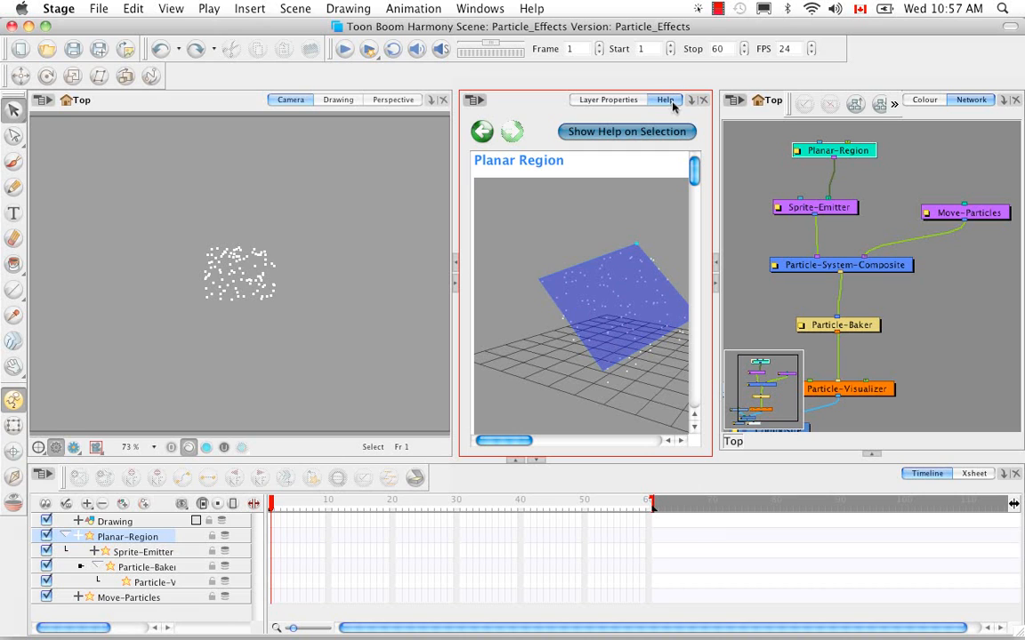
- Detach the help view into an enlarged floating window and read the Planar Region page's connections and layer parameters
left_click_drag(594, 104, 385, 91)
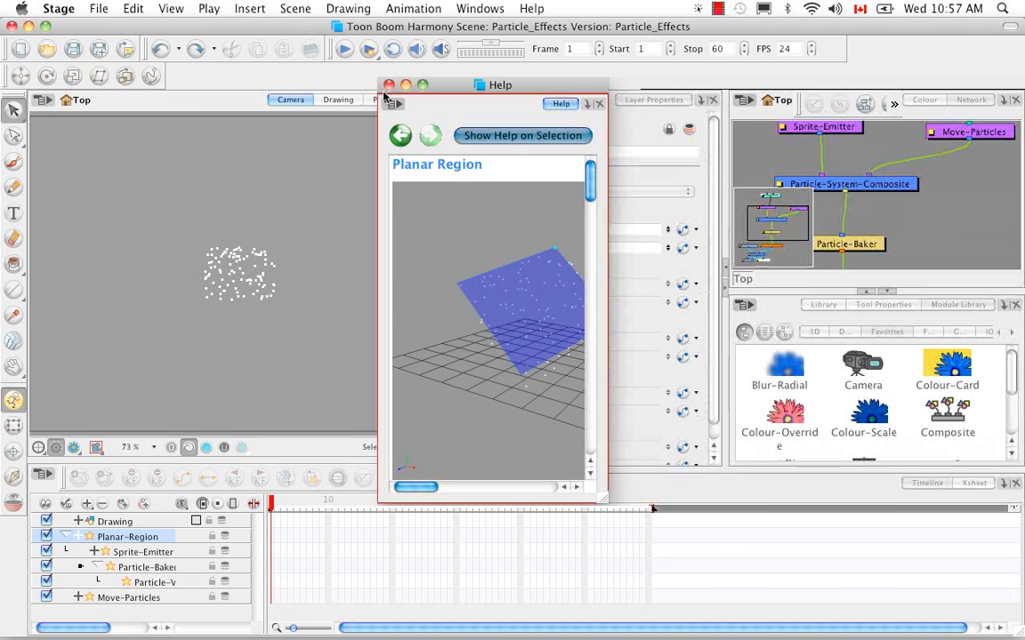
left_click_drag(602, 502, 931, 598)
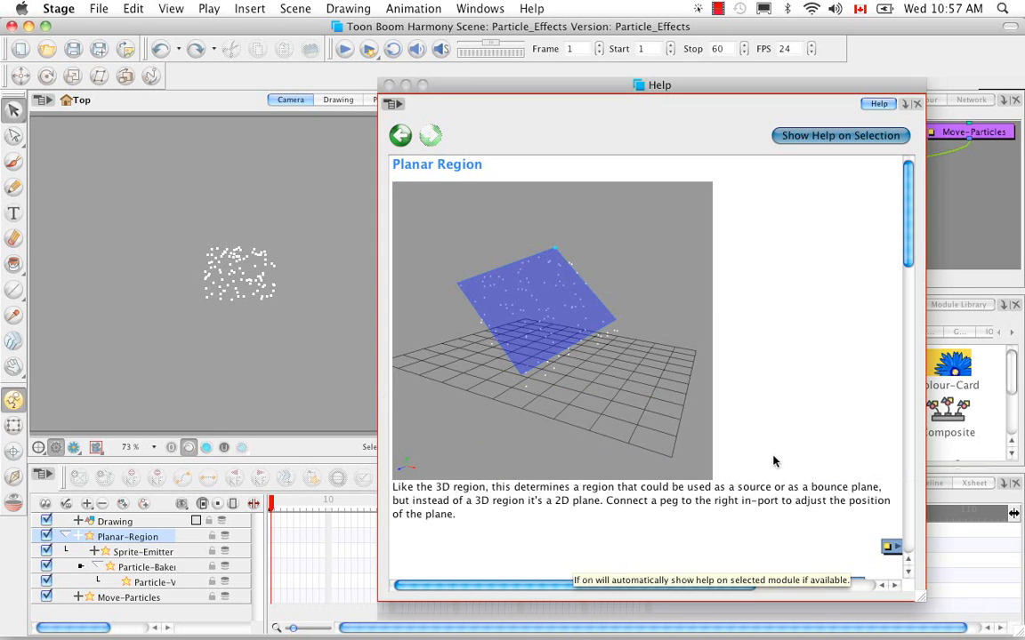
scroll(908, 257, "down", 1)
scroll(908, 257, "down", 10)
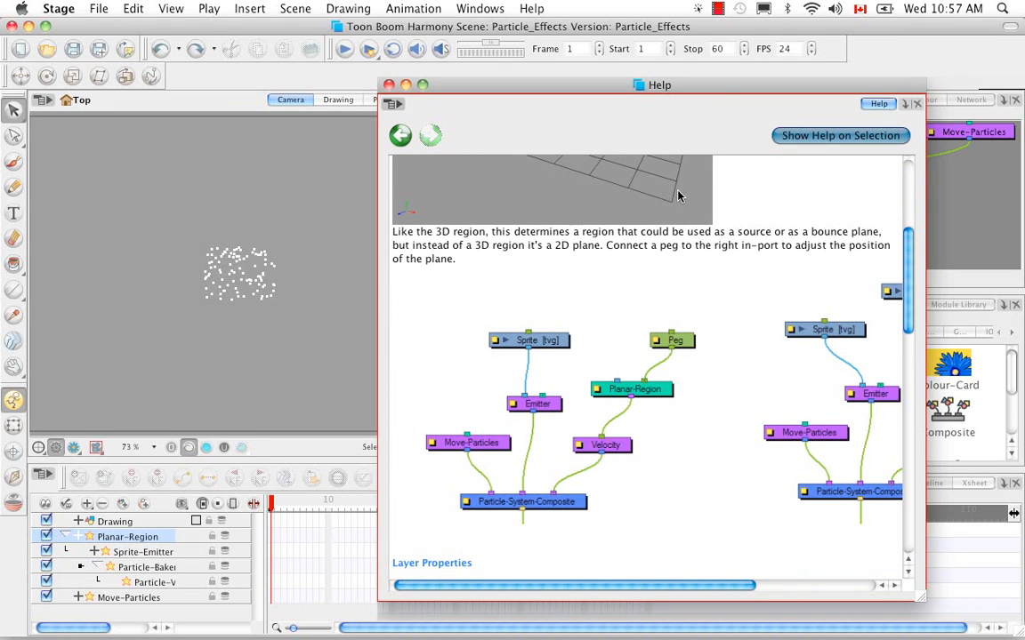
left_click_drag(714, 92, 572, 85)
left_click_drag(772, 589, 941, 609)
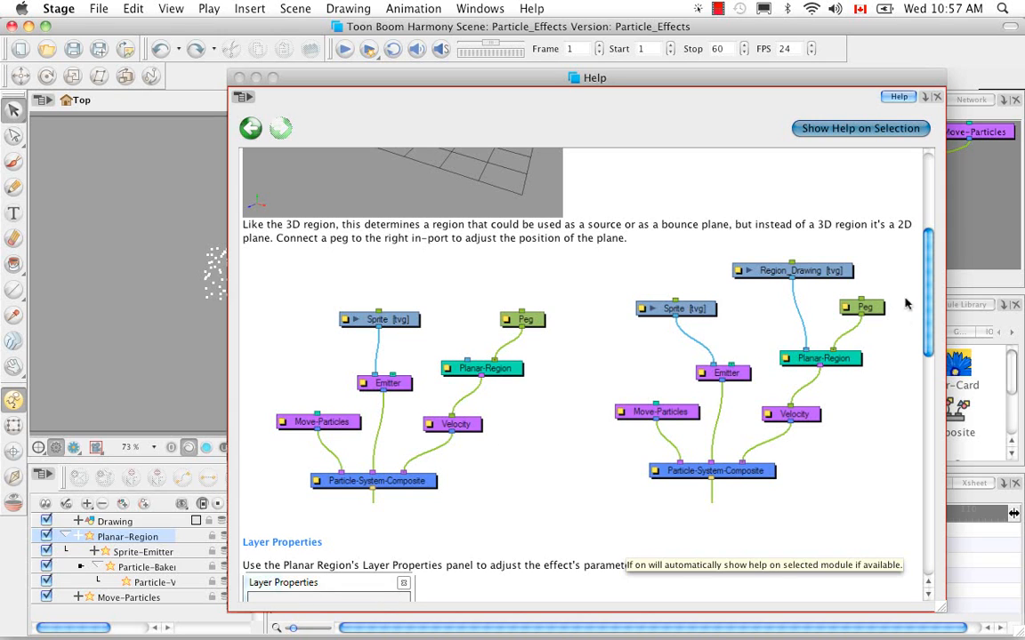
scroll(922, 313, "down", 3)
left_click_drag(922, 313, 909, 393)
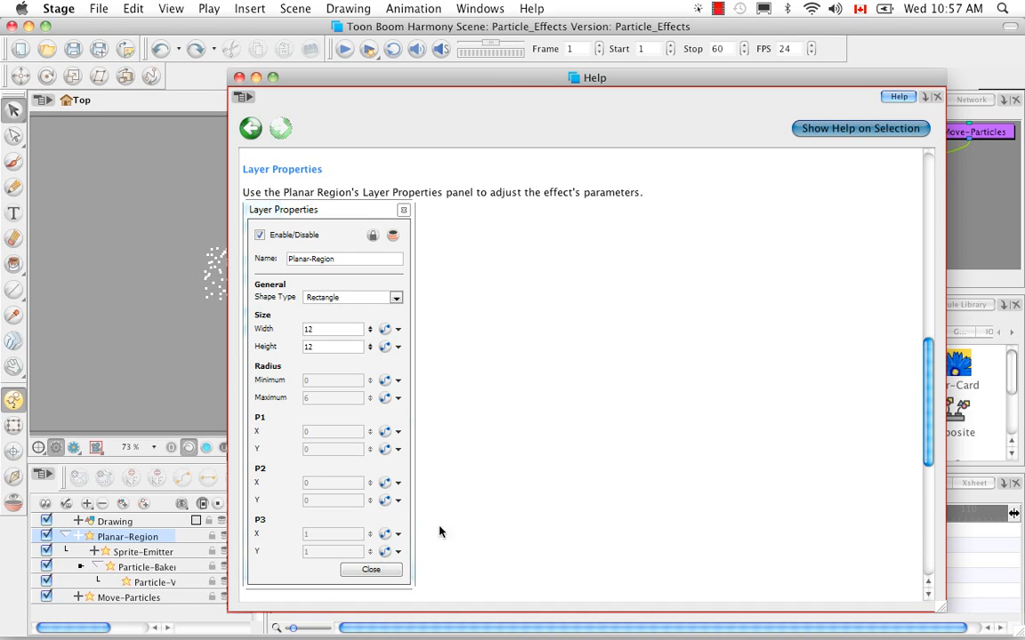
left_click_drag(926, 356, 913, 476)
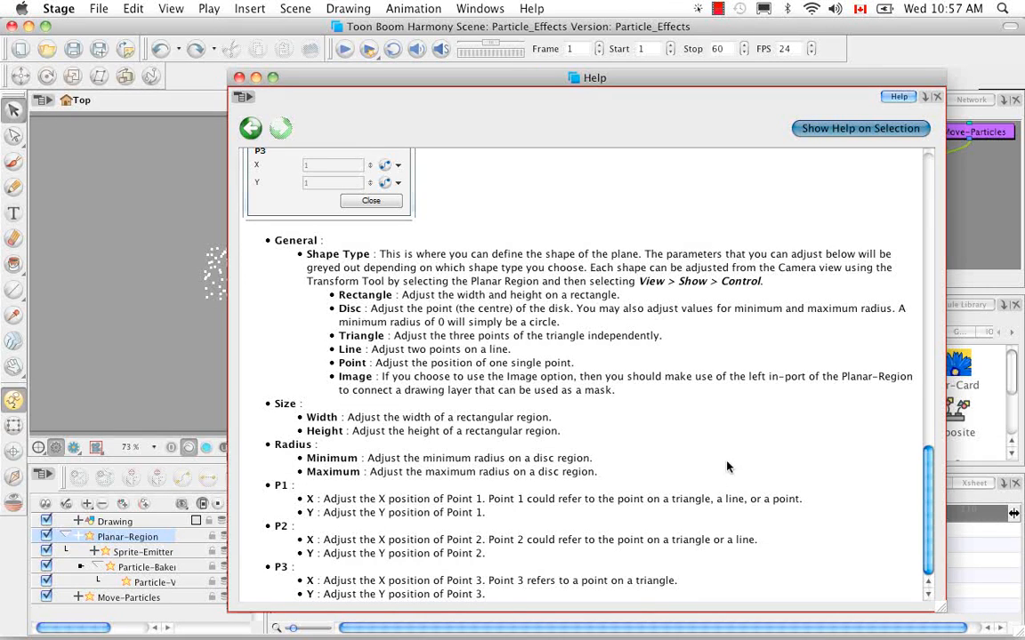
left_click_drag(925, 512, 933, 184)
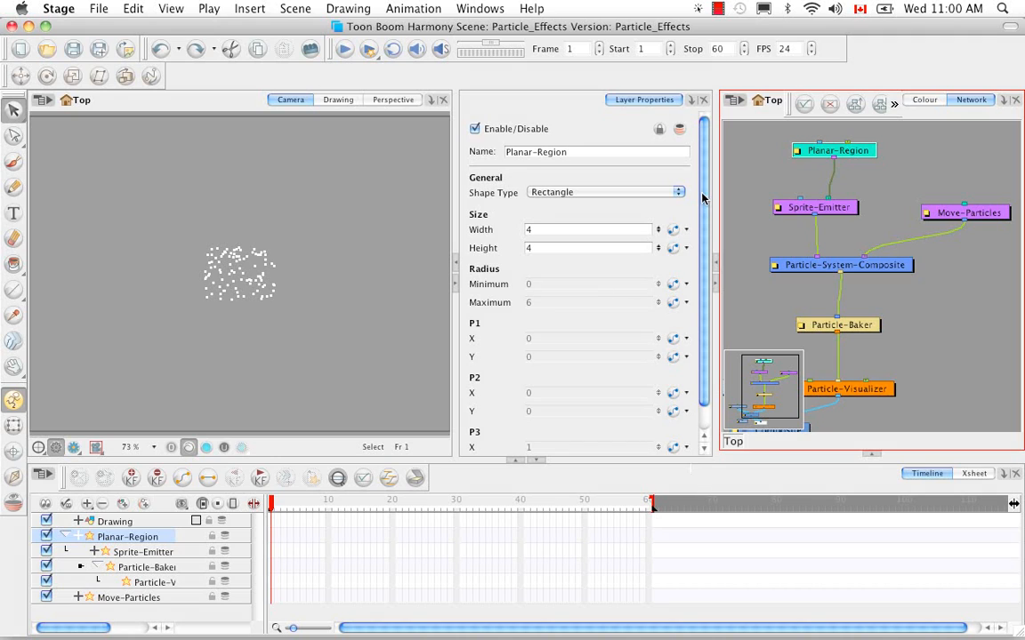
- Show the Planar-Region's control in the Perspective view and look at the region from an angle
scroll(700, 201, "down", 2)
scroll(697, 281, "up", 2)
left_click(391, 101)
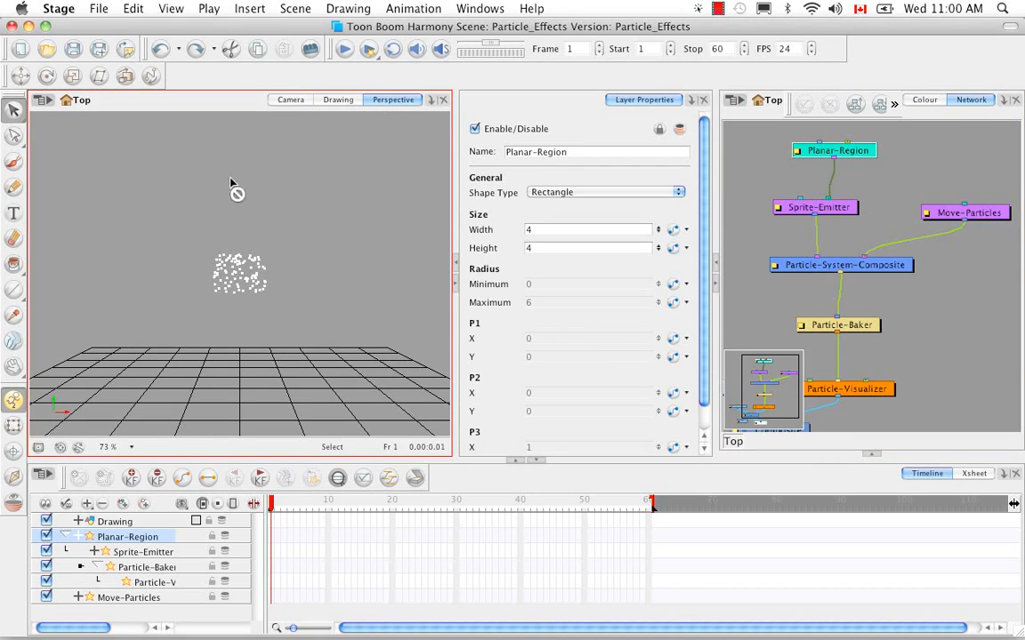
left_click(170, 9)
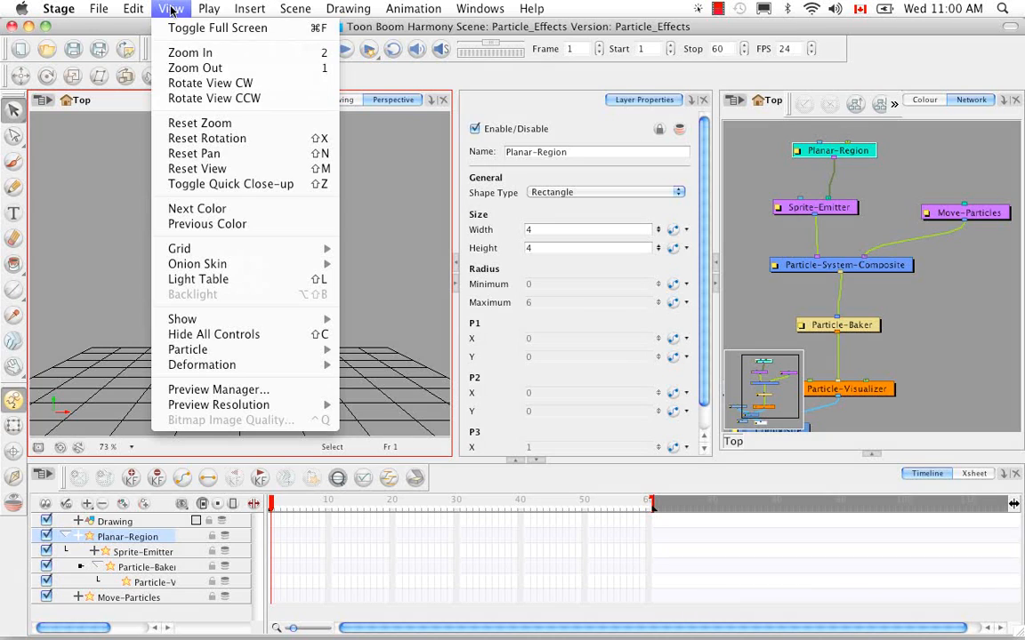
mouse_move(265, 320)
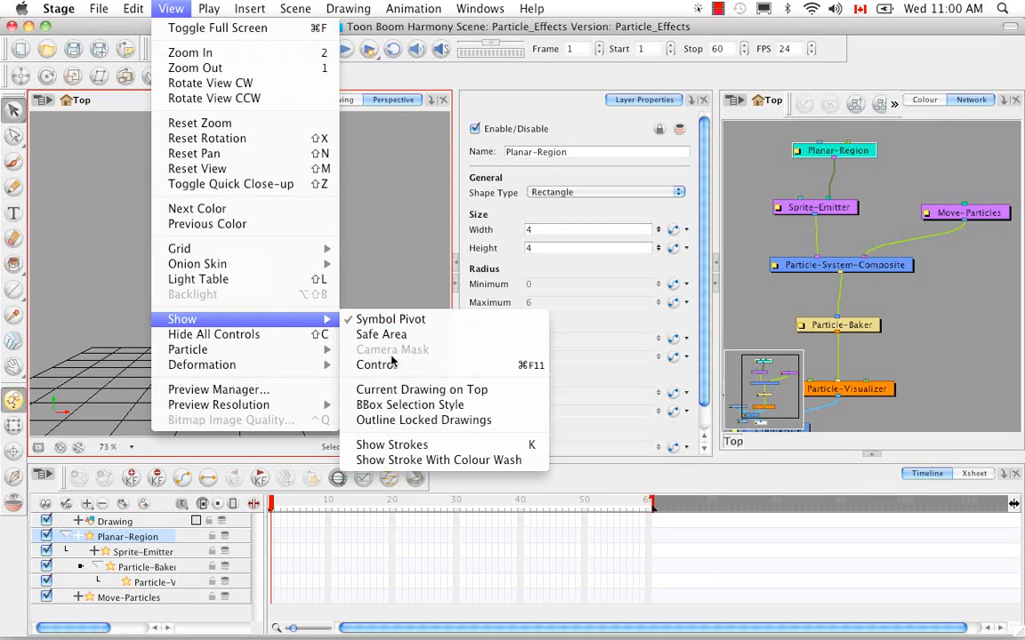
left_click(540, 375)
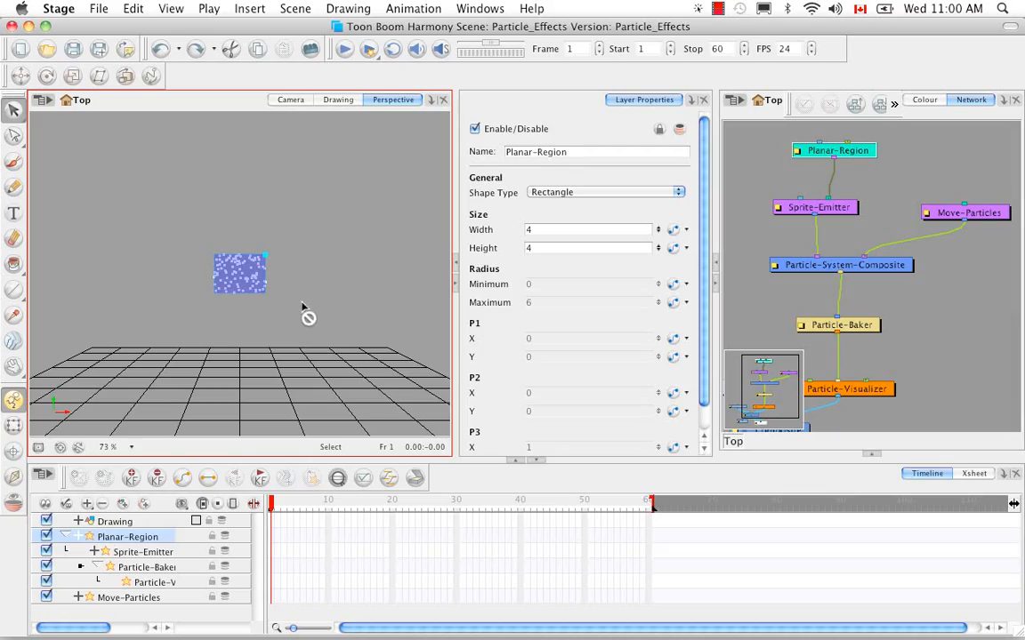
left_click_drag(313, 288, 173, 295)
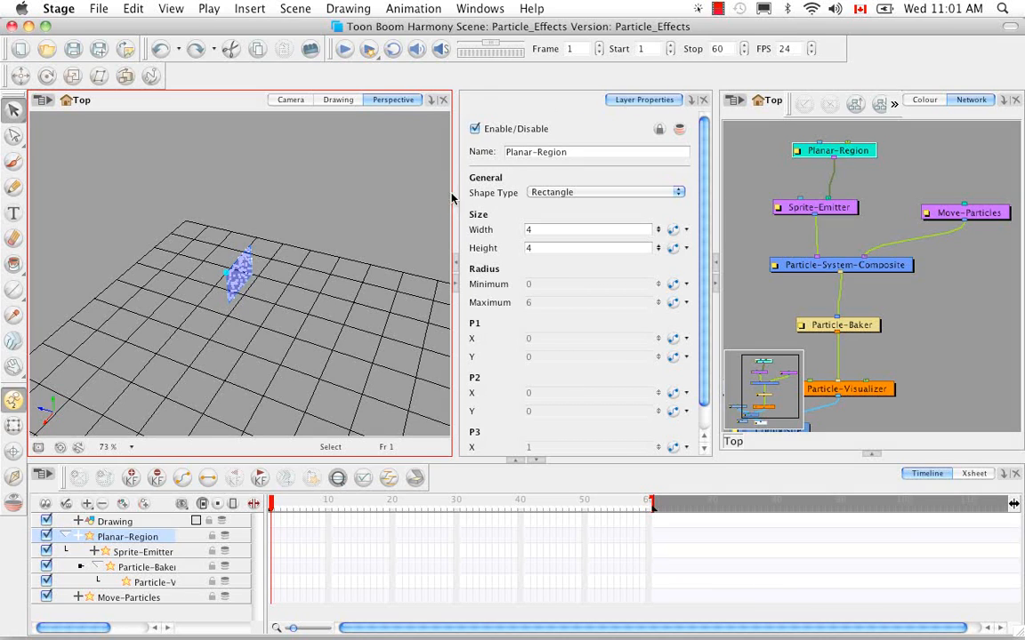
- Try the Disc and Triangle shape types on the Planar-Region
left_click(679, 195)
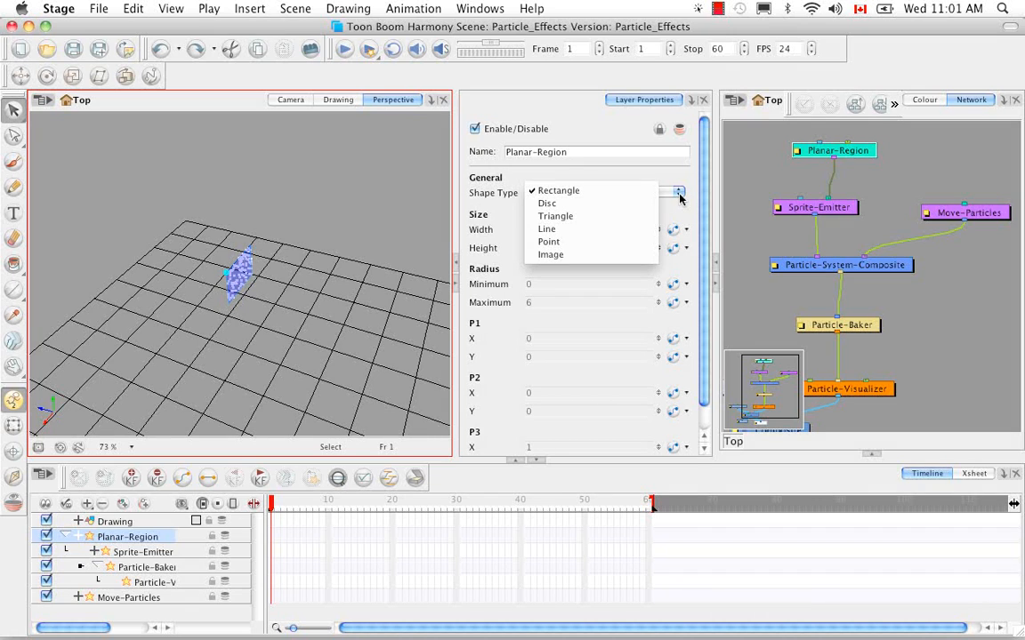
left_click(601, 204)
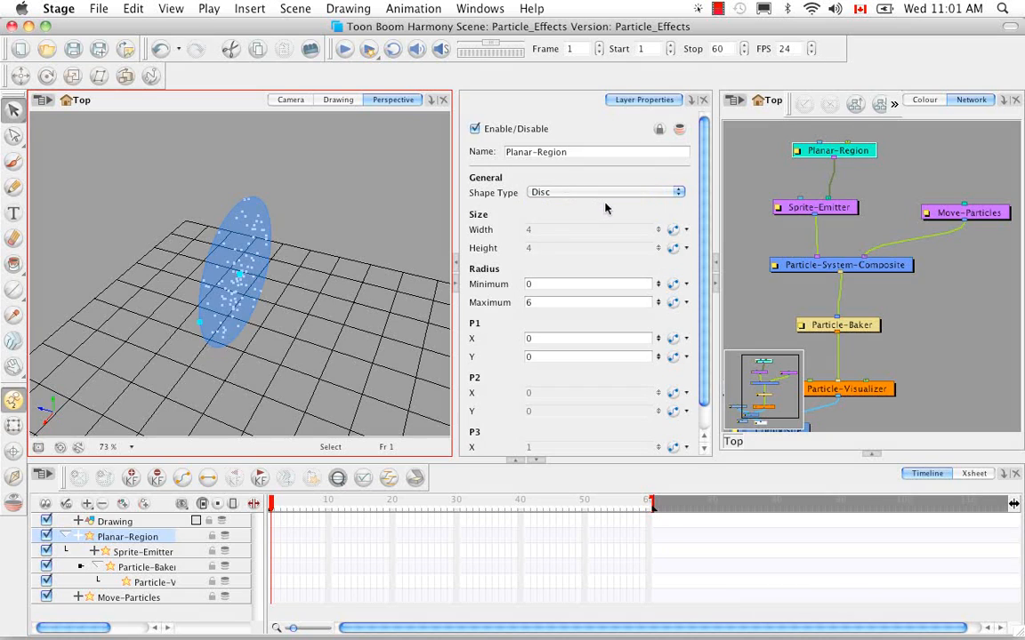
left_click(673, 196)
left_click(602, 206)
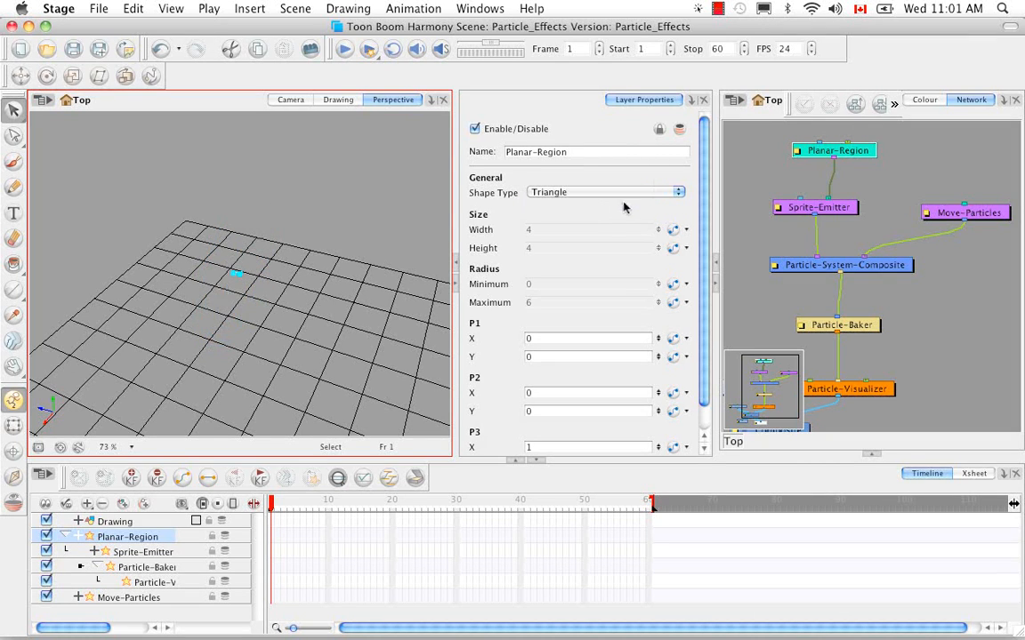
- Set the Planar-Region's shape type to Line
left_click(677, 193)
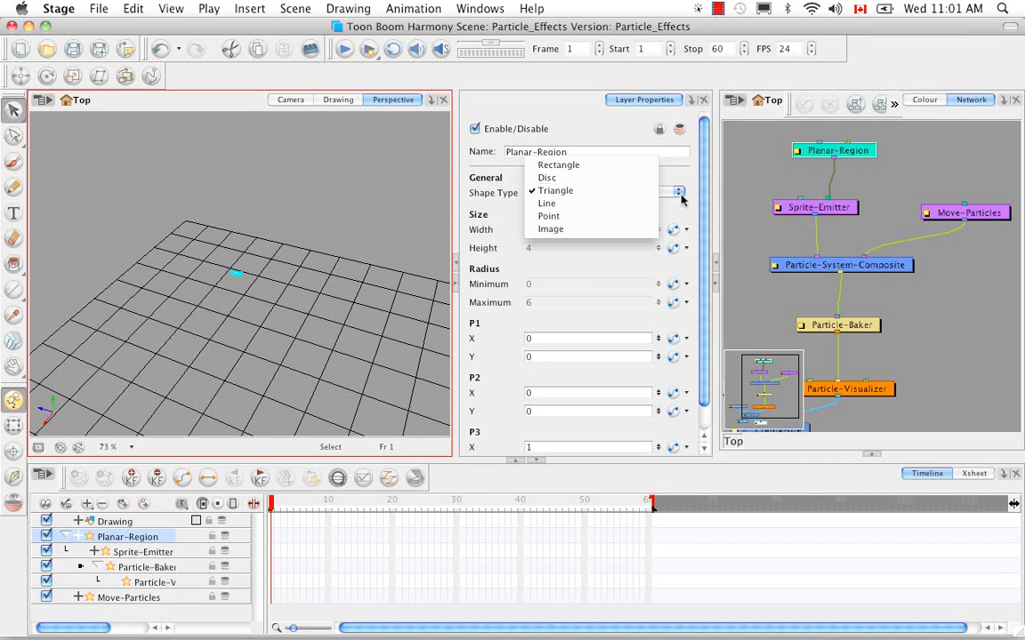
left_click(609, 205)
left_click(613, 189)
left_click(605, 189)
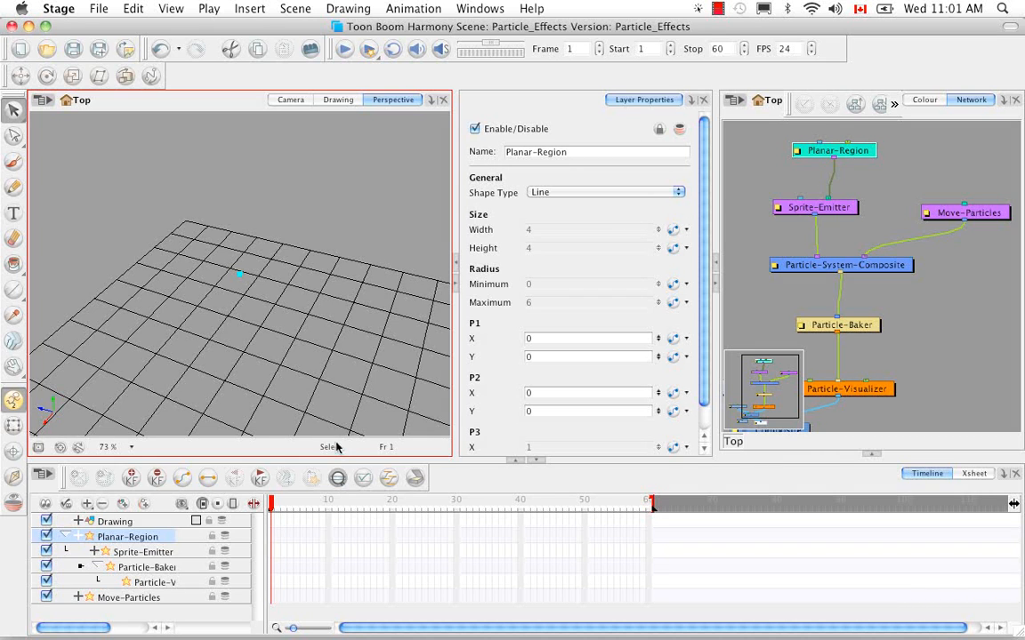
- Examine the line-shaped region's control points up close in the Perspective view
key("2")
key("2")
key("2")
key("2")
key("2")
key("2")
key("2")
key("2")
key("2")
key("2")
key("2")
key("2")
key("2")
key("2")
key("2")
- Try the Point and Image shape types on the Planar-Region
left_click(679, 193)
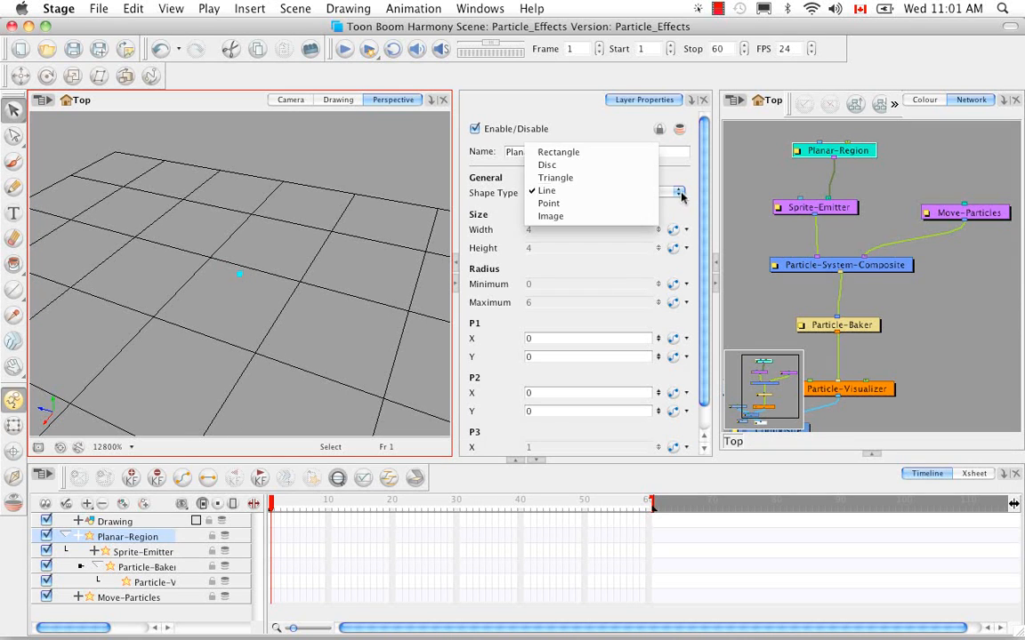
left_click(614, 203)
left_click(674, 197)
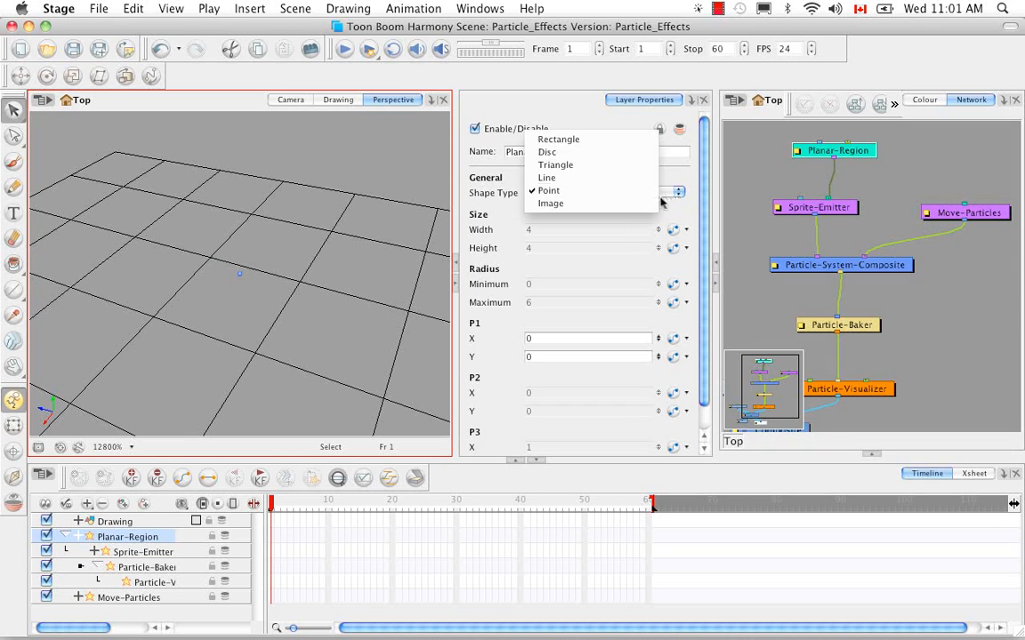
left_click(651, 203)
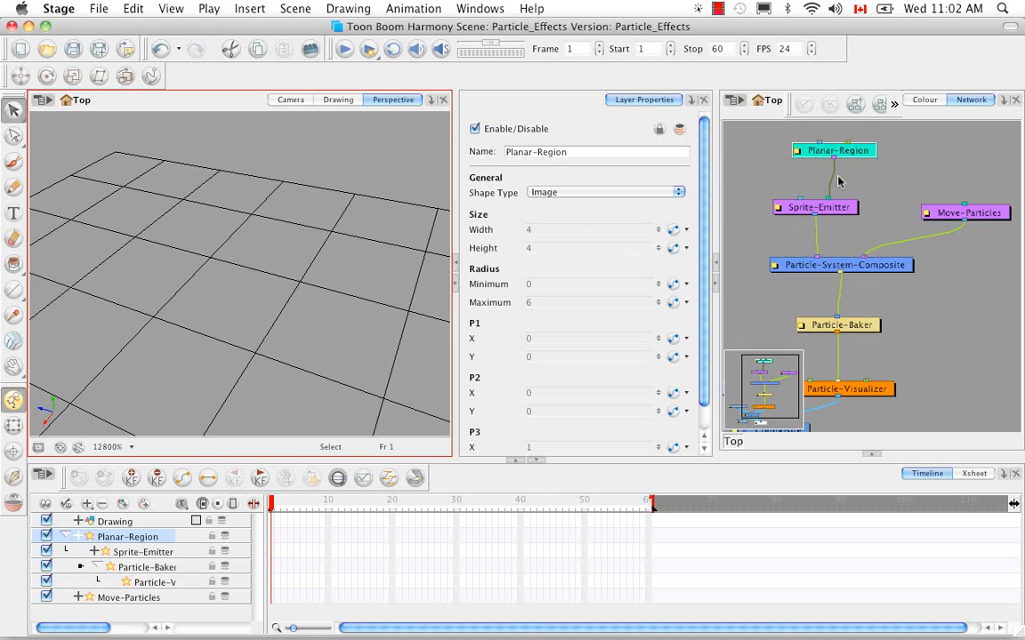
- Set the Planar-Region's shape type to Rectangle and check the rectangular region in the Perspective view
left_click(614, 191)
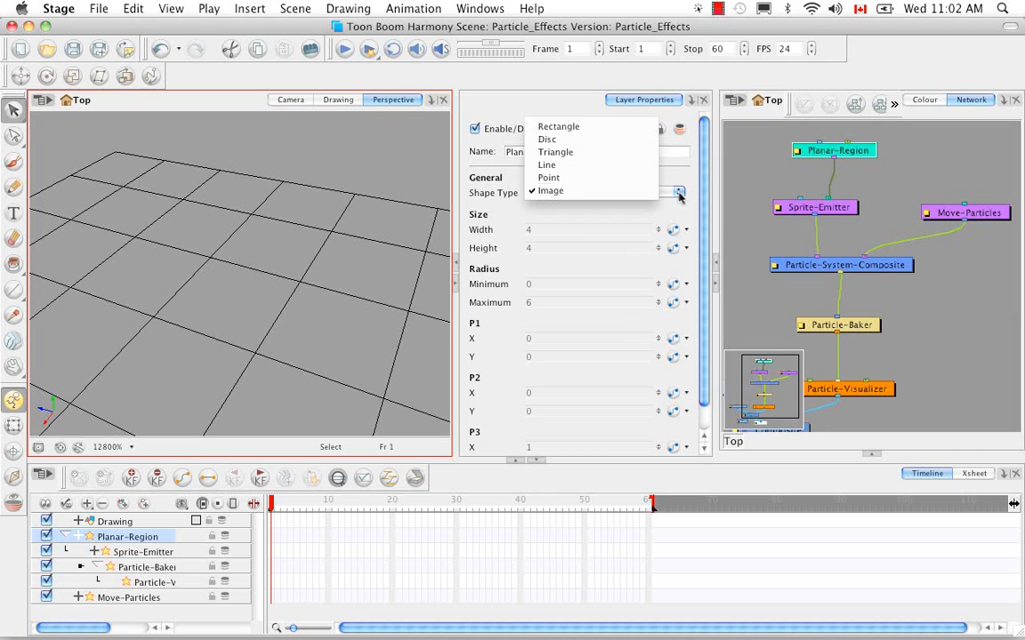
left_click(619, 135)
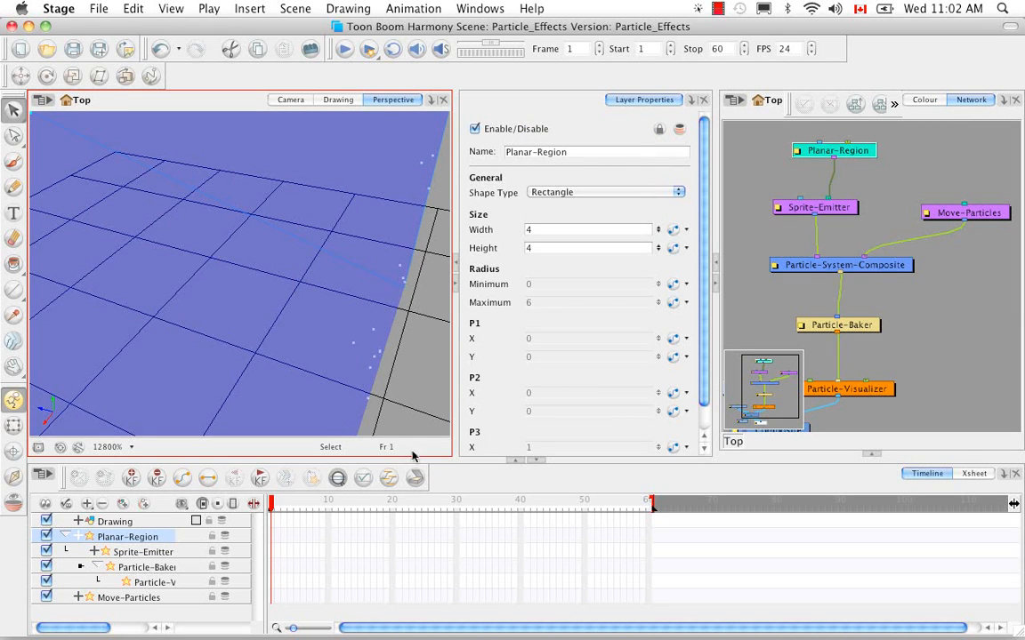
key("1")
key("1")
key("1")
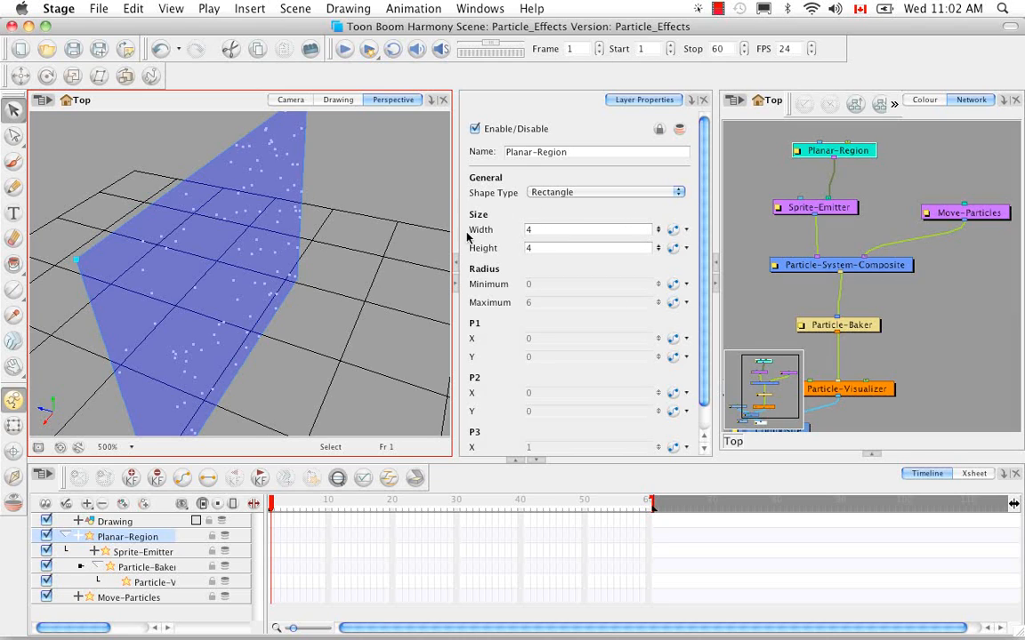
- Set the rectangular Planar-Region's width to 10 and its height to 2
left_click(569, 230)
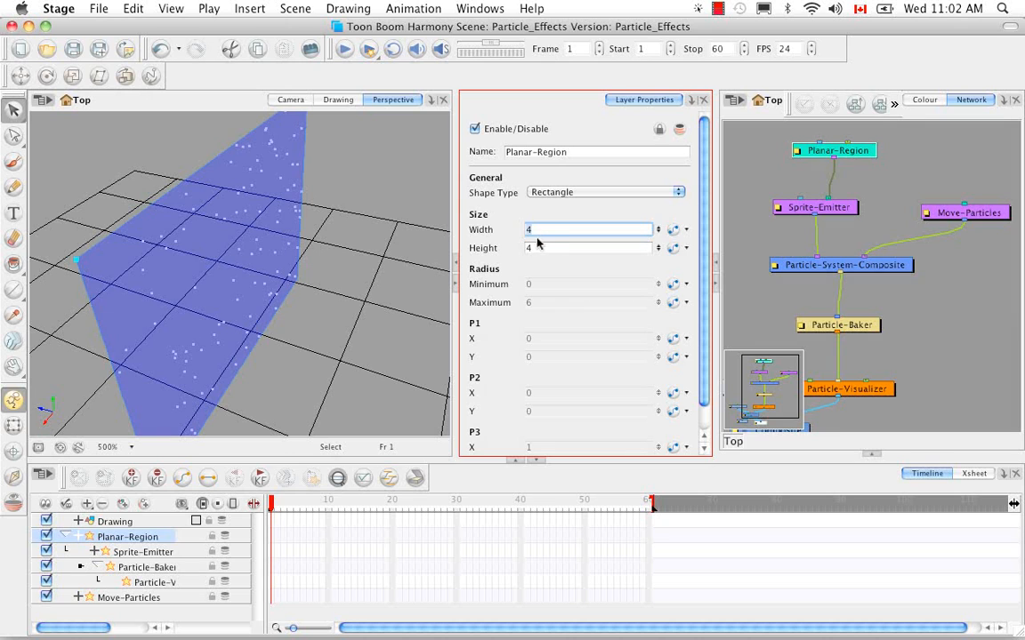
type("10")
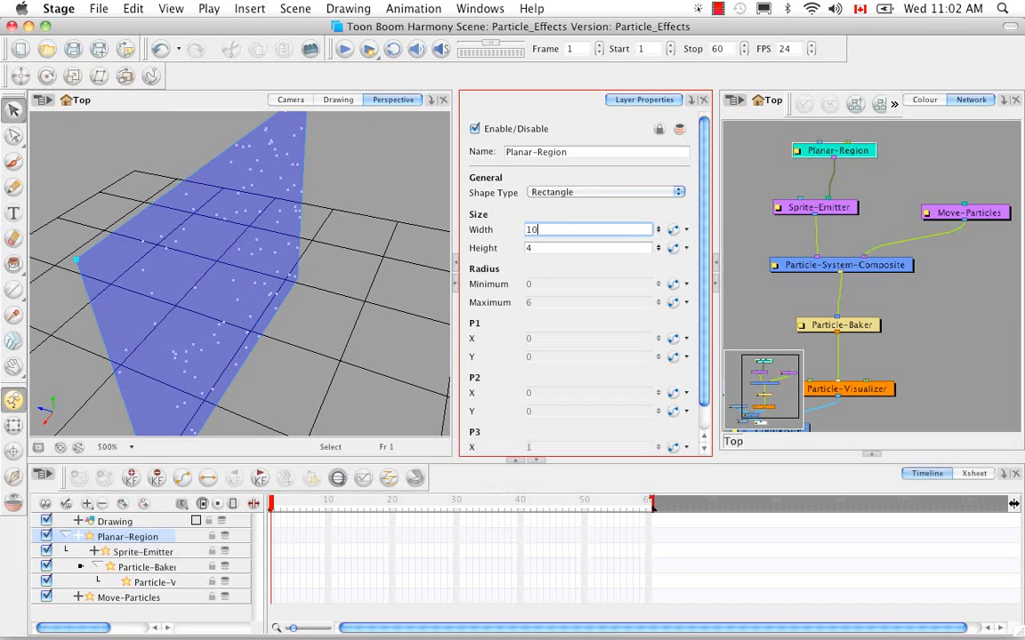
key("Tab")
type("2")
key("Return")
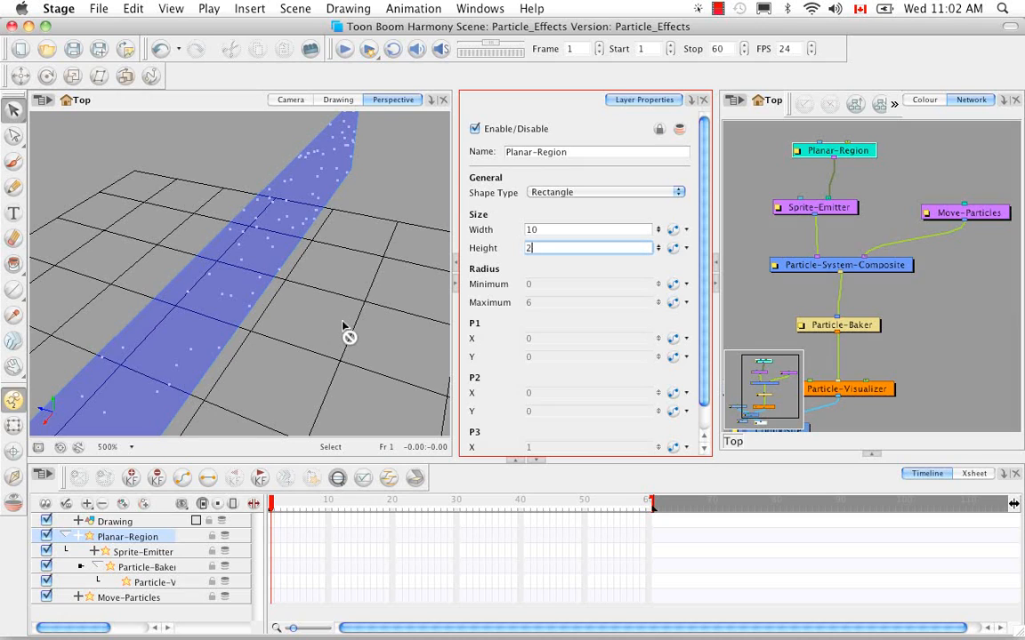
- In the Camera view, resize the rectangular region by its corner control with the Transform tool to about 10.4 wide and 14.9 high
left_click(14, 426)
left_click(133, 381)
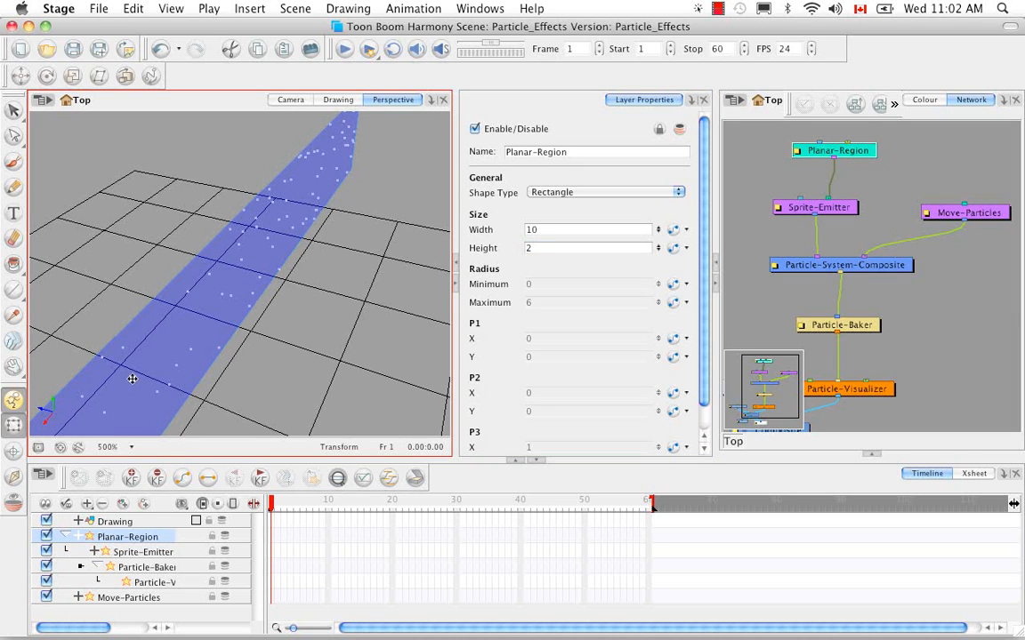
left_click(291, 99)
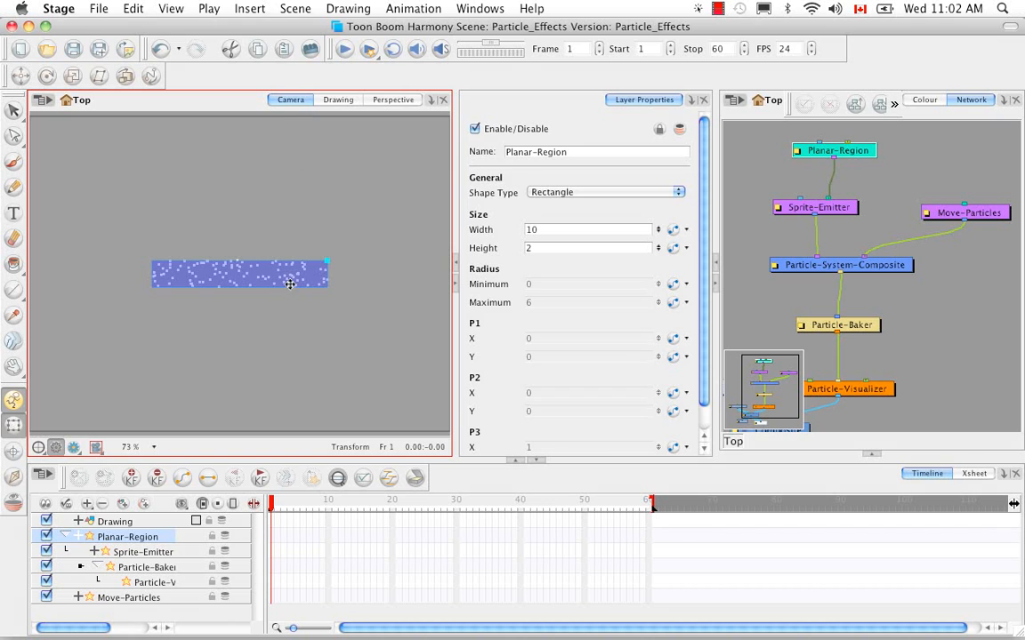
left_click_drag(330, 265, 330, 176)
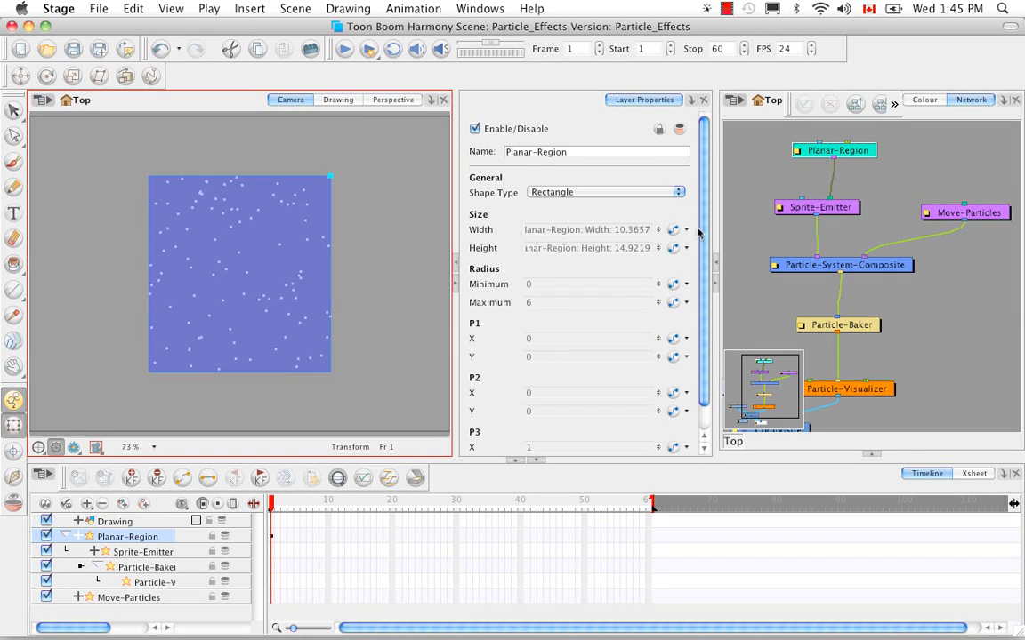
- Try the Disc and Triangle shape types on the Planar-Region in the Camera view, and return it to Rectangle
scroll(698, 231, "down", 2)
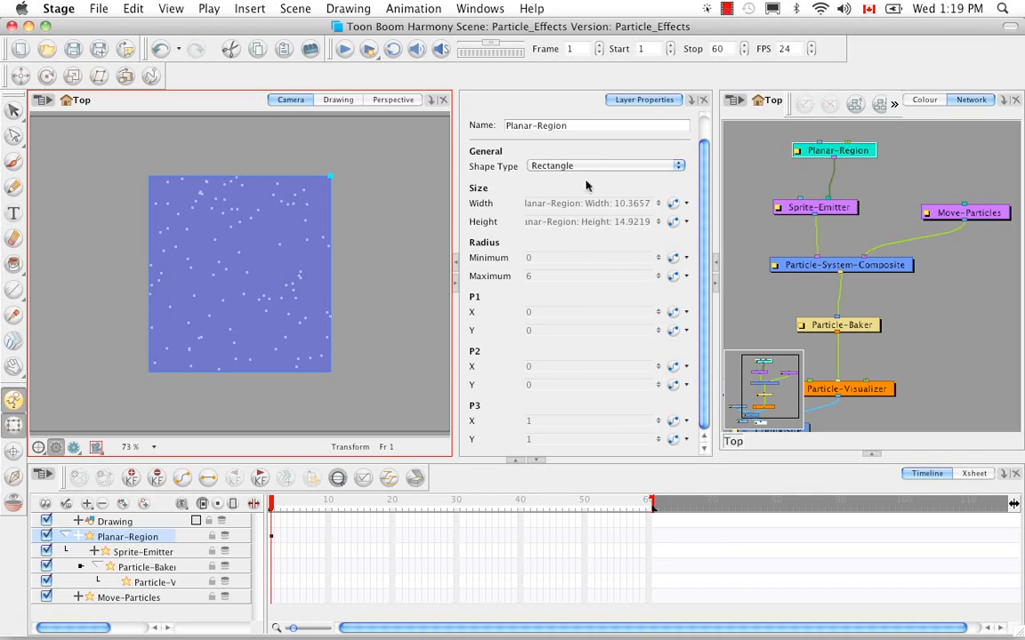
left_click(678, 167)
left_click(654, 167)
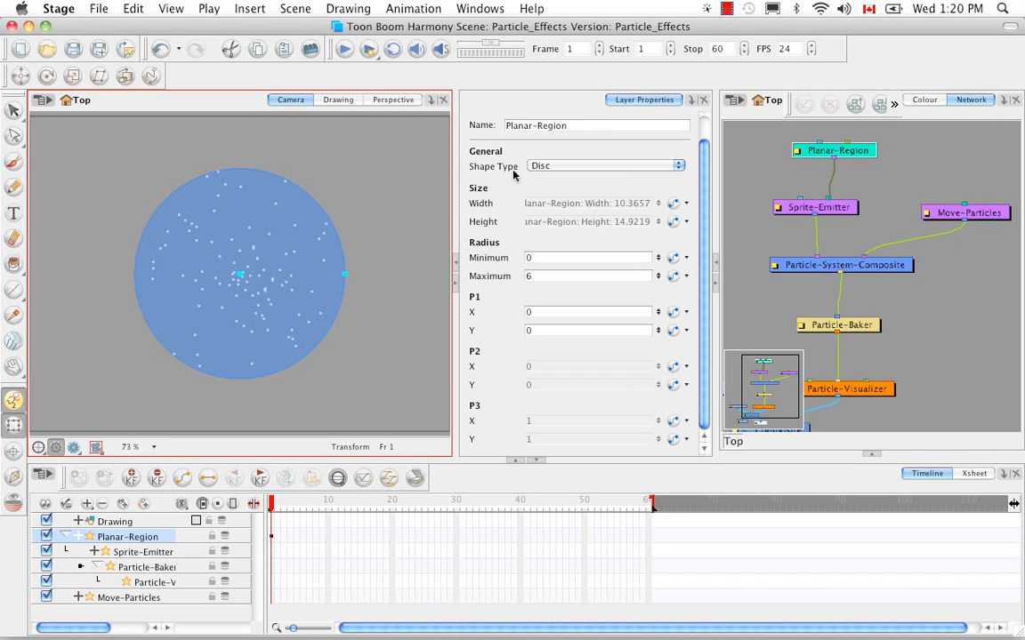
left_click(677, 167)
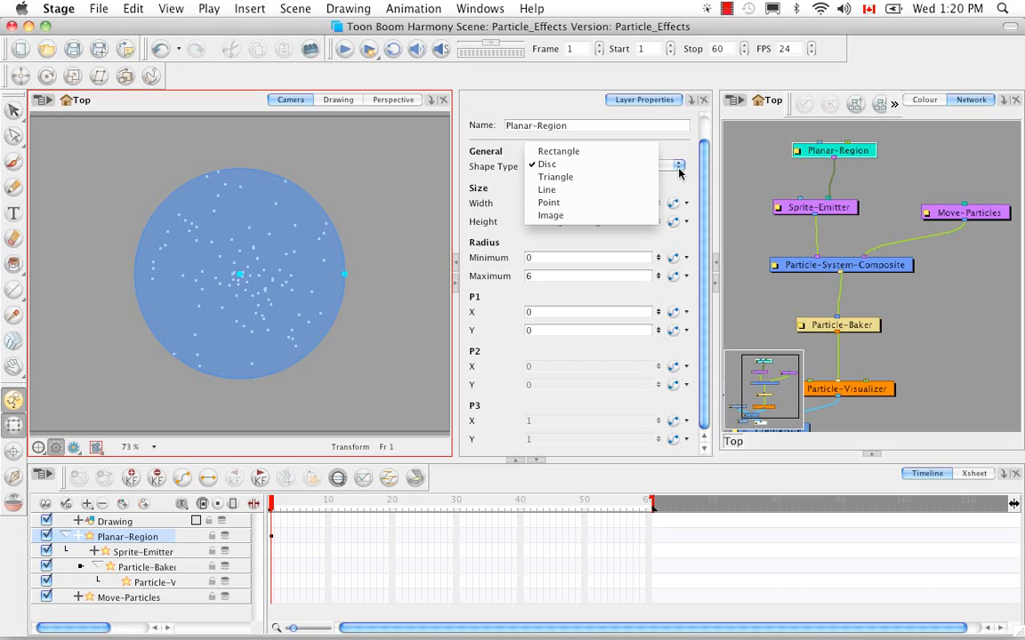
left_click(642, 178)
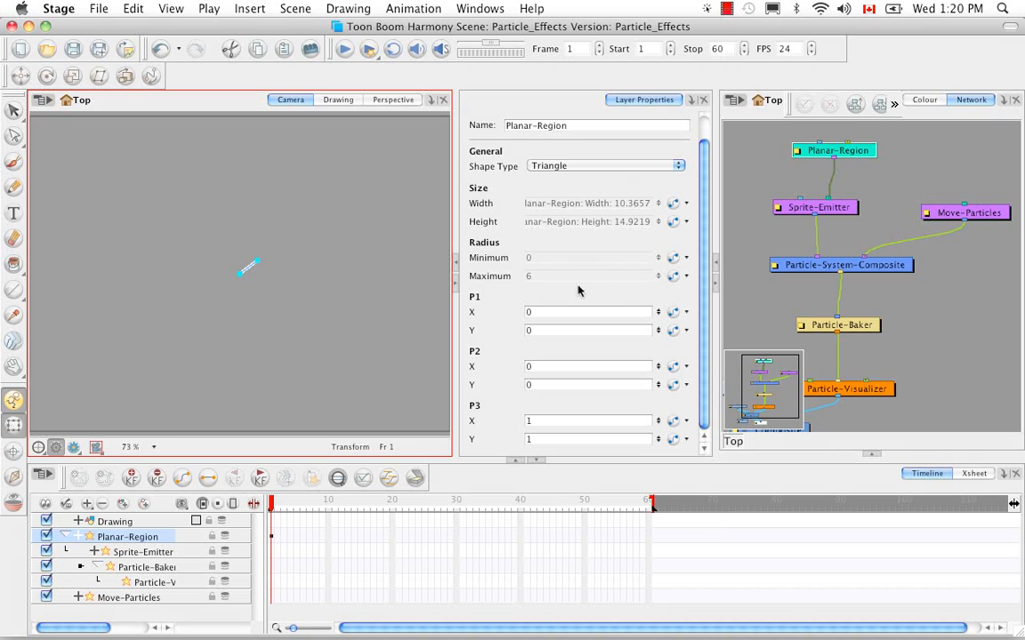
left_click(676, 167)
left_click(626, 142)
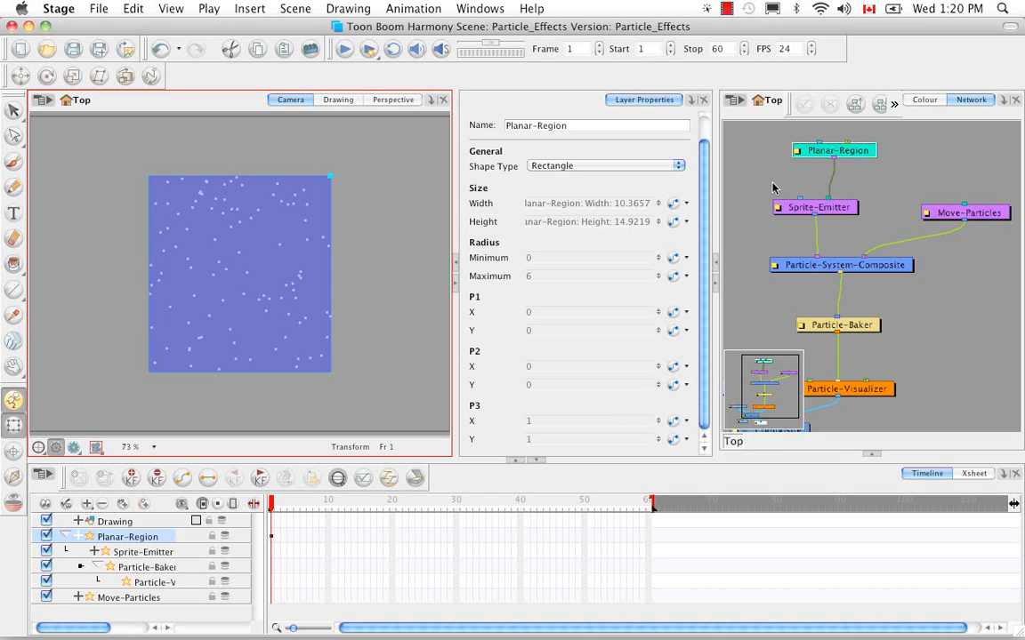
- Open the Sprite-Emitter's properties in a separate window and place it clear of the particle region in the Camera view
left_click(833, 211)
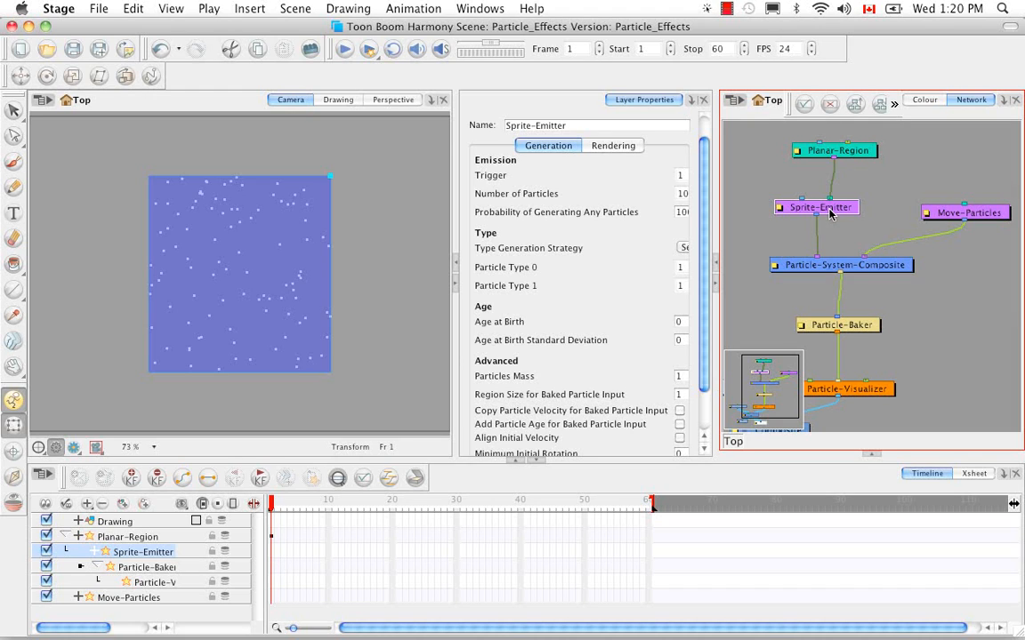
left_click(612, 148)
left_click(555, 145)
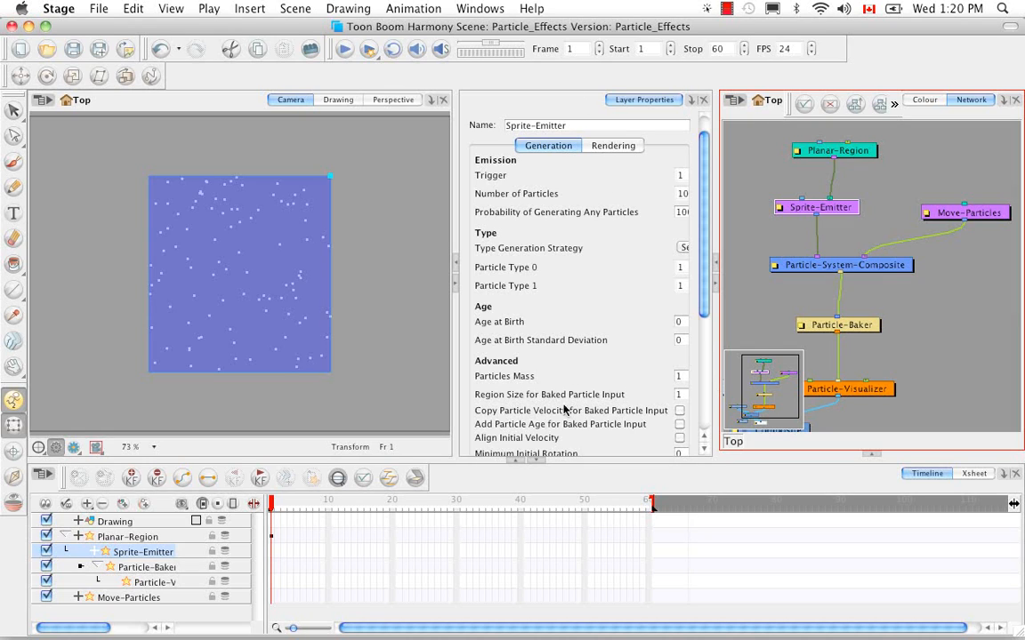
left_click(778, 208)
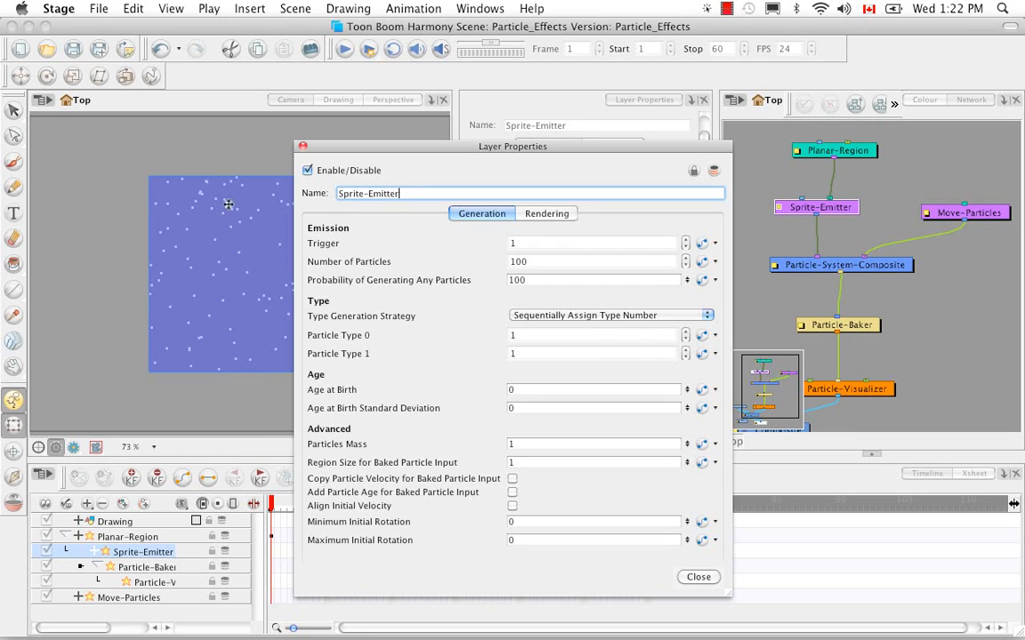
left_click_drag(462, 153, 622, 115)
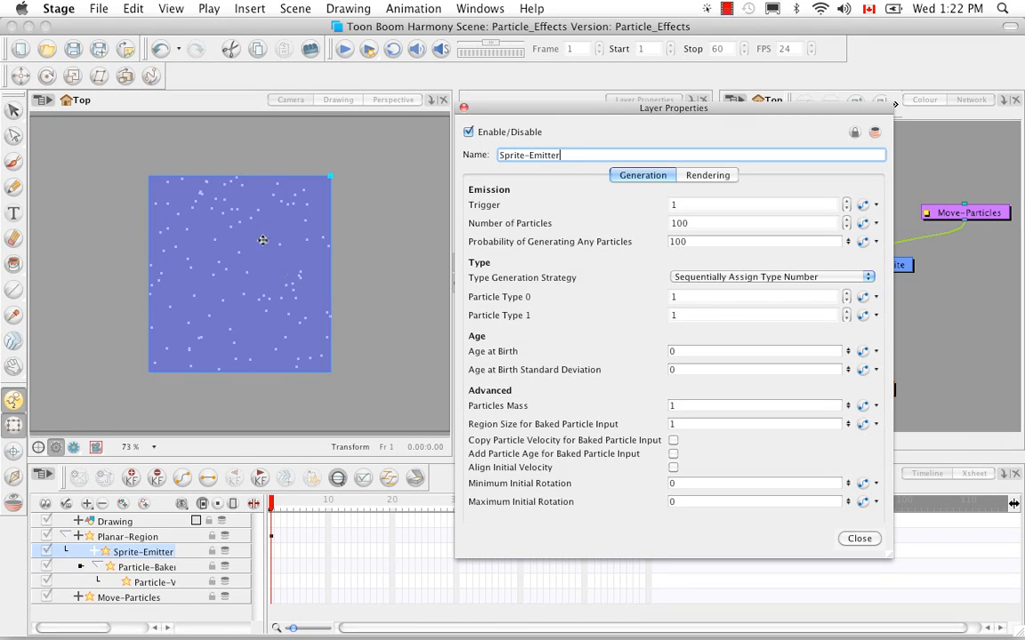
- Scrub the timeline from frame 1 to frame 7 to examine the particle build-up, and return to frame 1
left_click(276, 507)
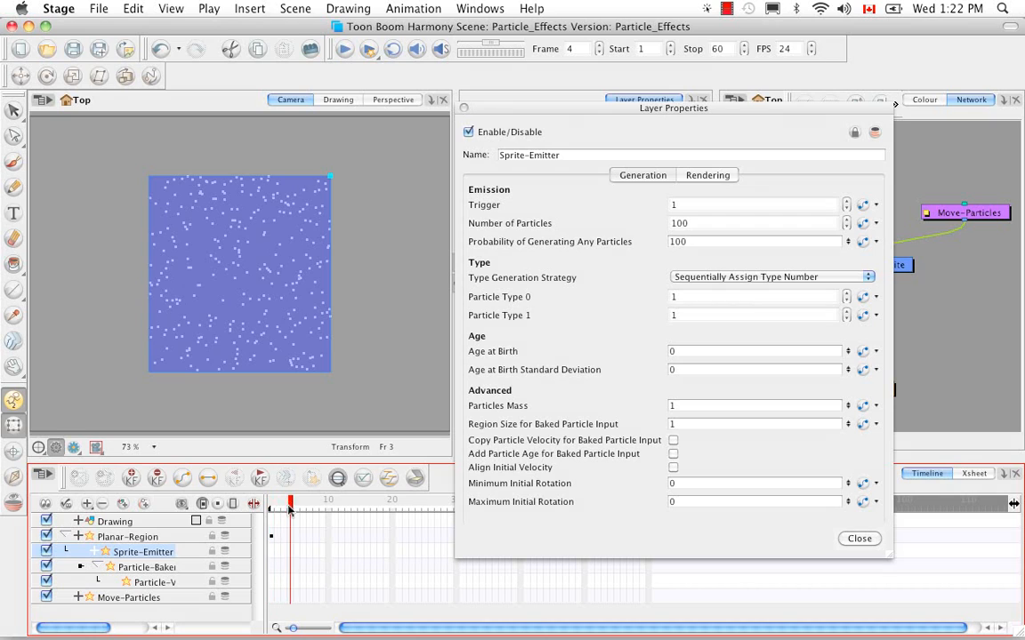
left_click(304, 513)
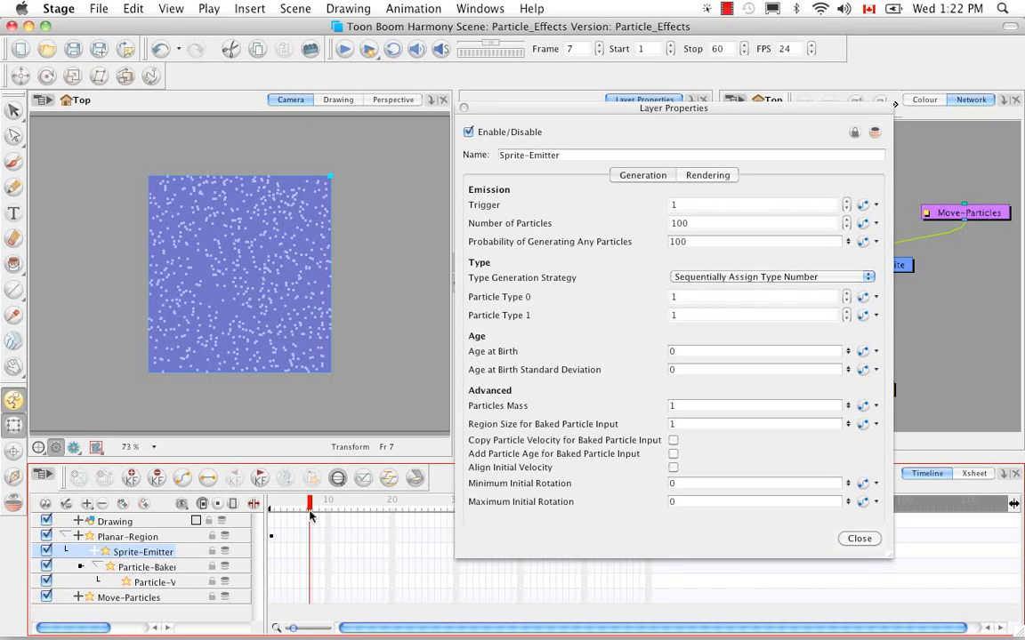
left_click(312, 512)
left_click_drag(311, 513, 265, 512)
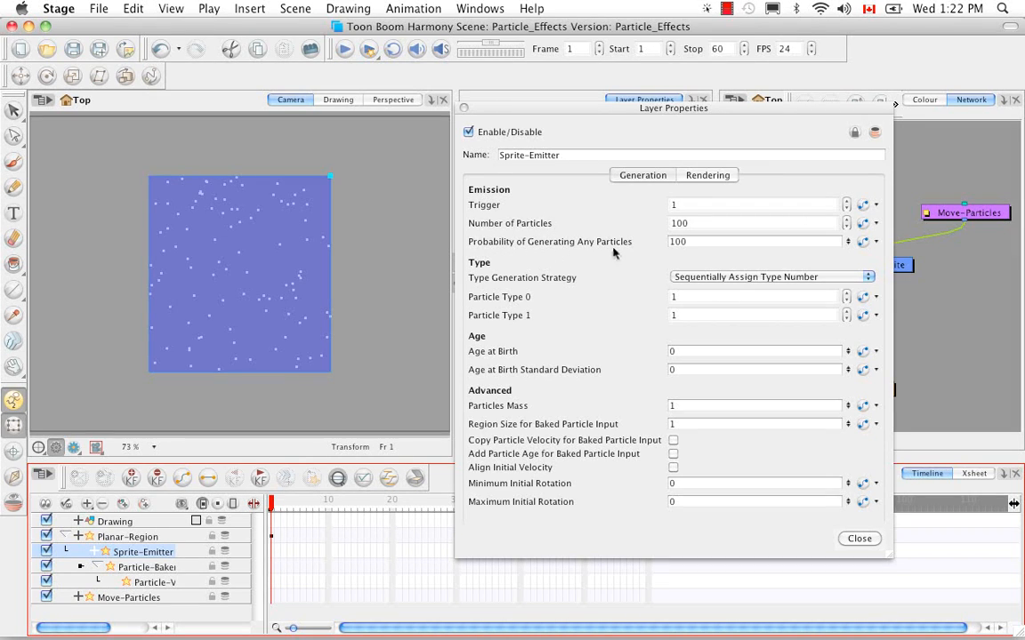
- Try a Probability of Generating Any Particles of 50 on the Sprite-Emitter, and restore it to 100
double_click(678, 241)
type("50")
key("Return")
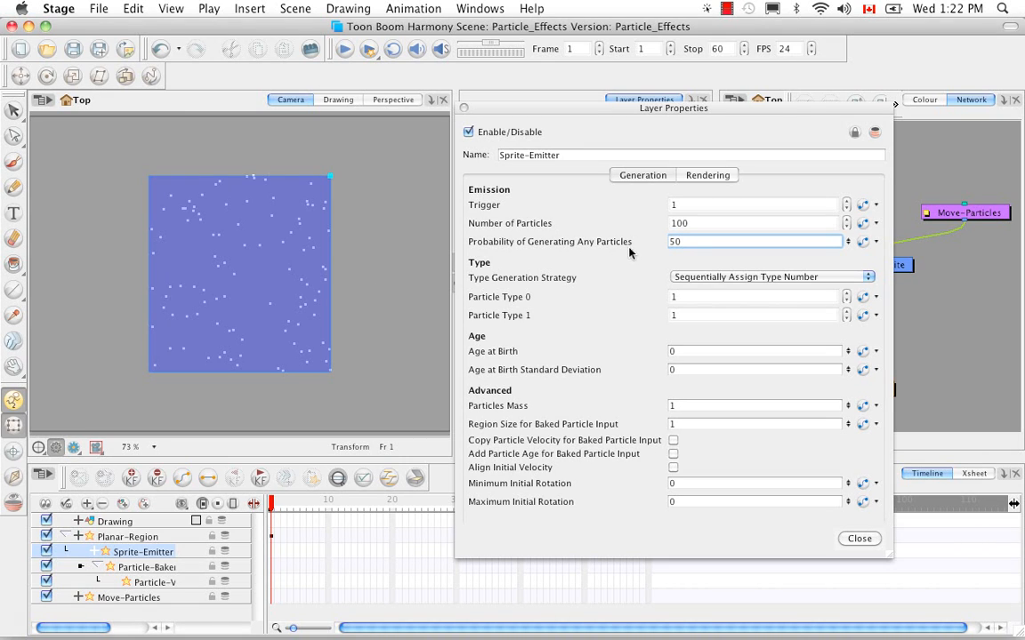
left_click(661, 256)
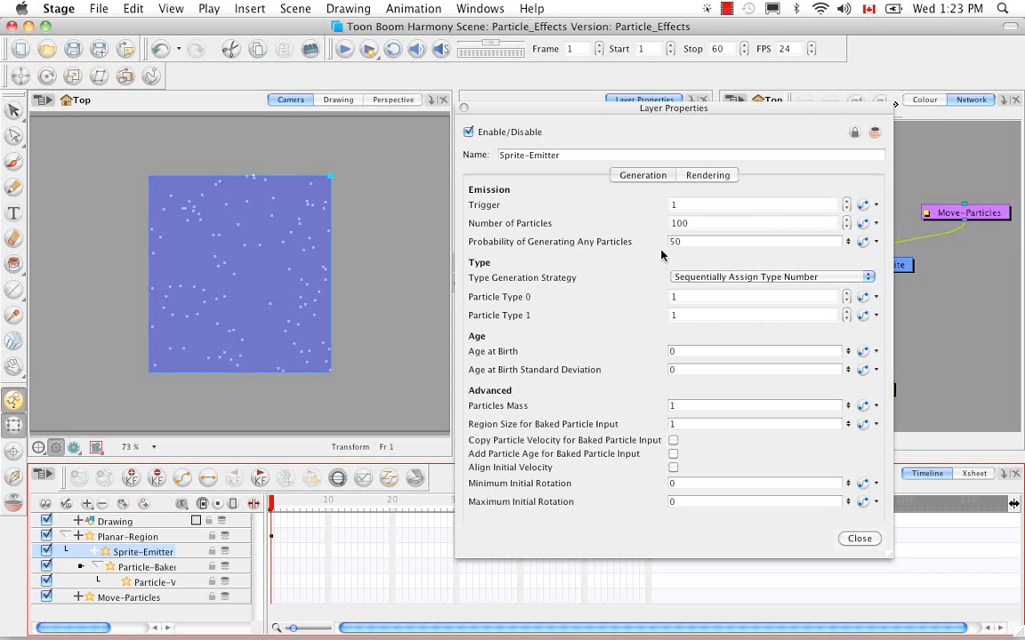
double_click(676, 241)
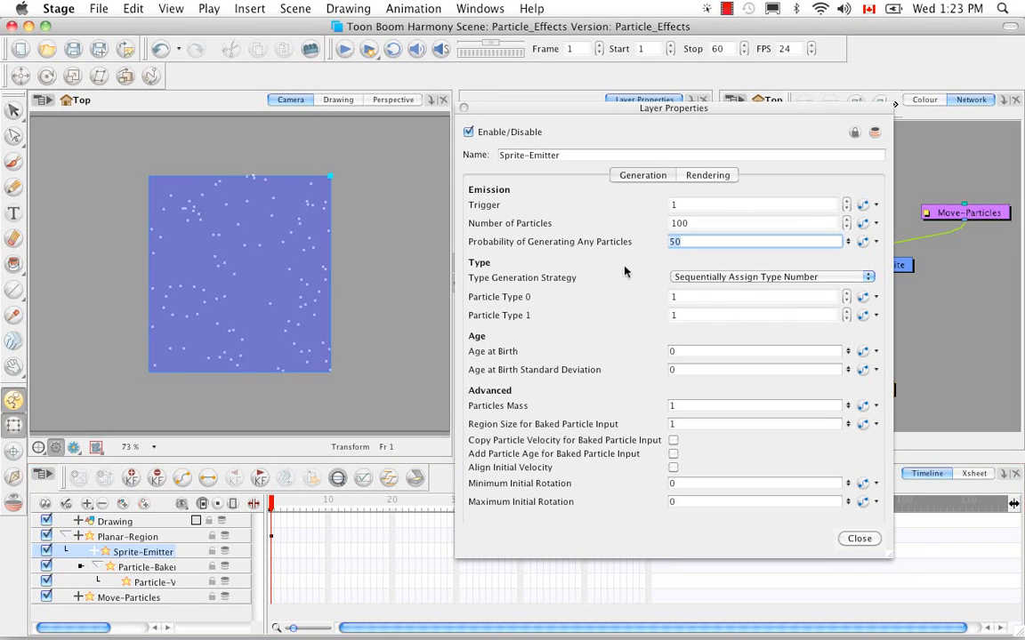
type("100")
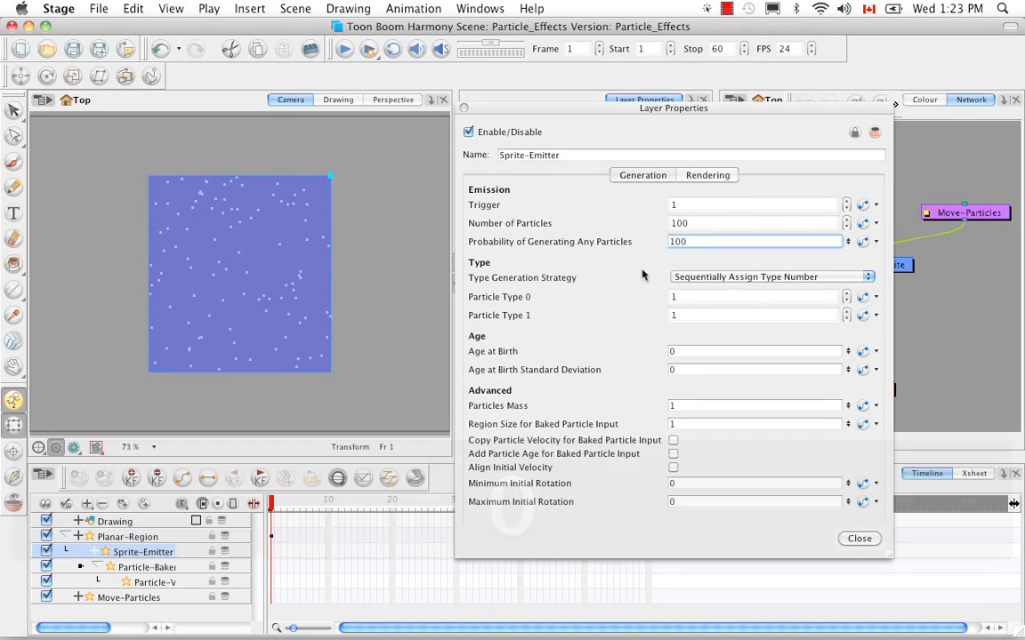
- Advance the timeline in stages to frame 10 and examine how particles accumulate in the region
left_click(277, 503)
left_click_drag(277, 503, 303, 506)
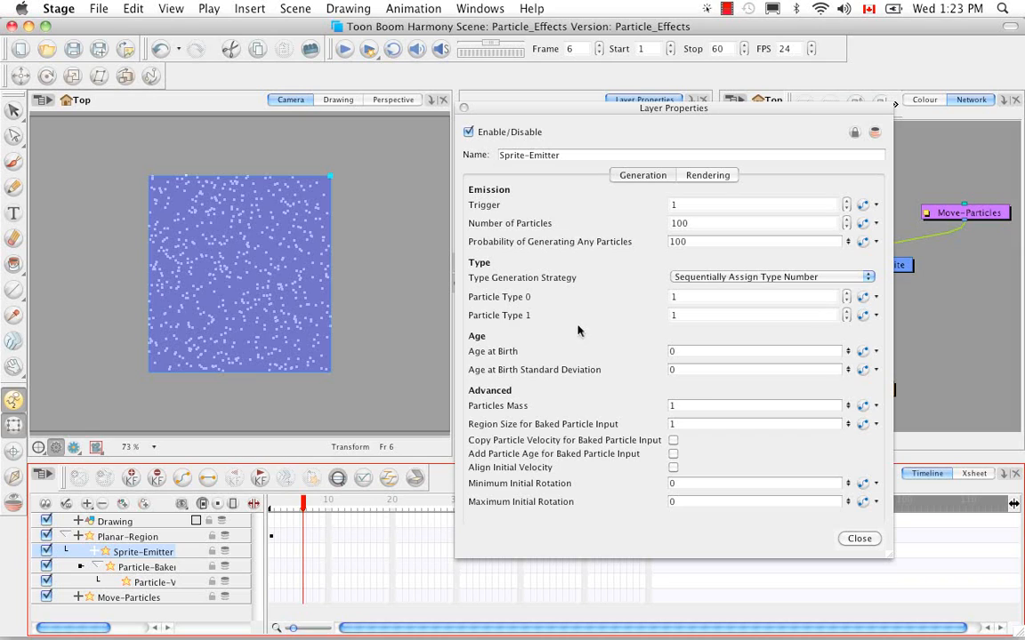
left_click(309, 503)
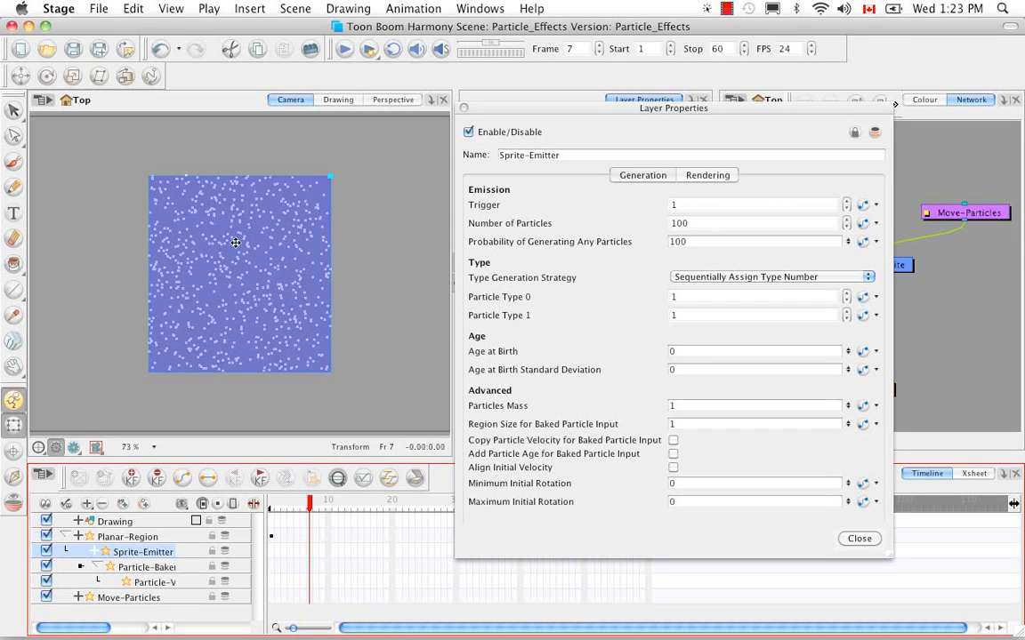
left_click(318, 504)
left_click_drag(318, 505, 328, 504)
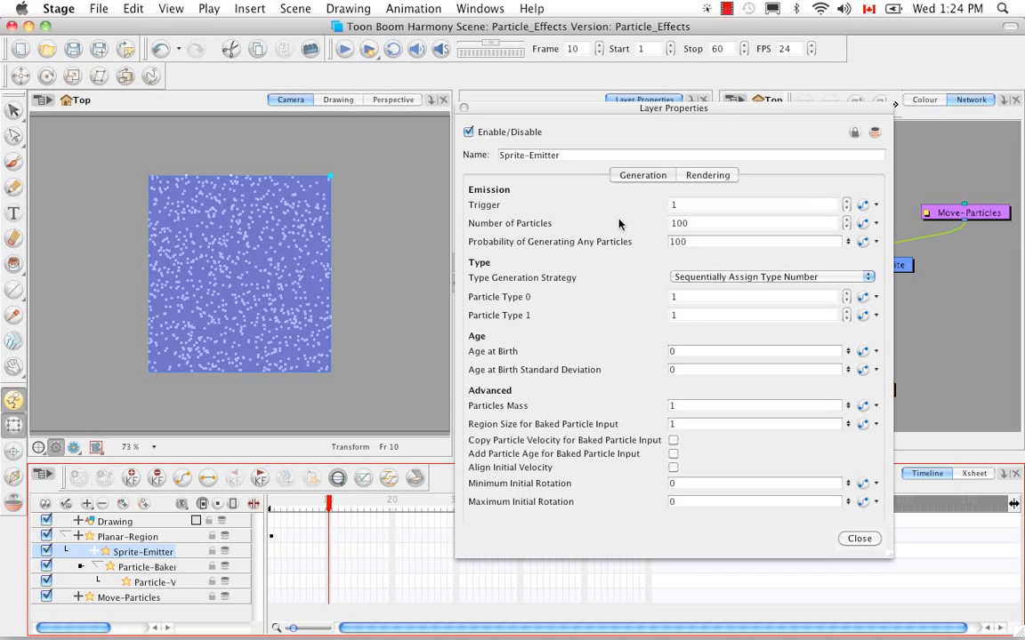
- Try Randomly Assing Type Number as the Sprite-Emitter's type generation strategy, and return it to Sequentially Assign Type Number
left_click_drag(648, 105, 469, 102)
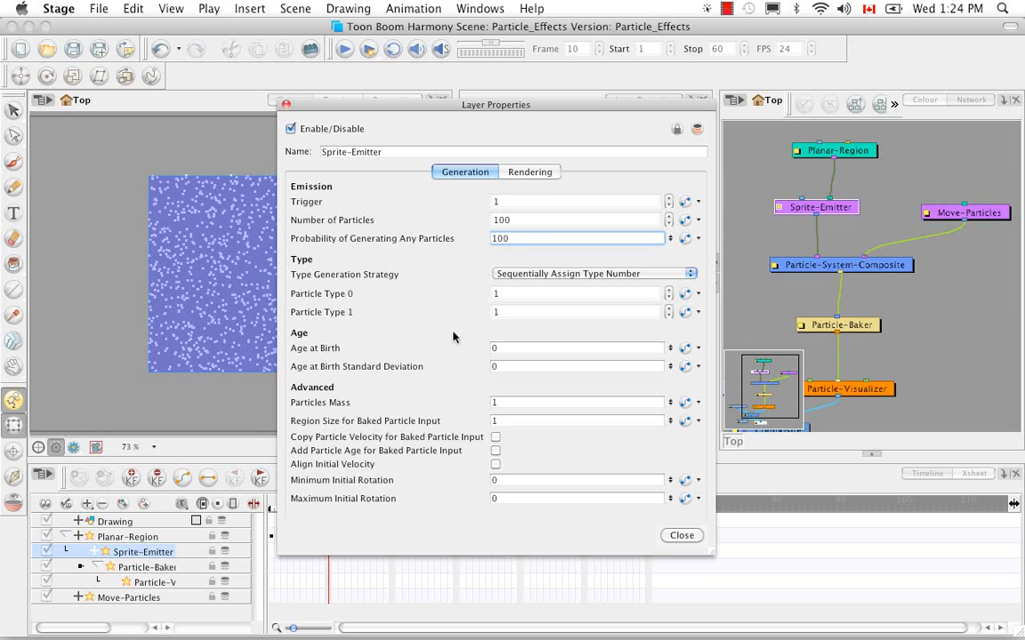
left_click(691, 273)
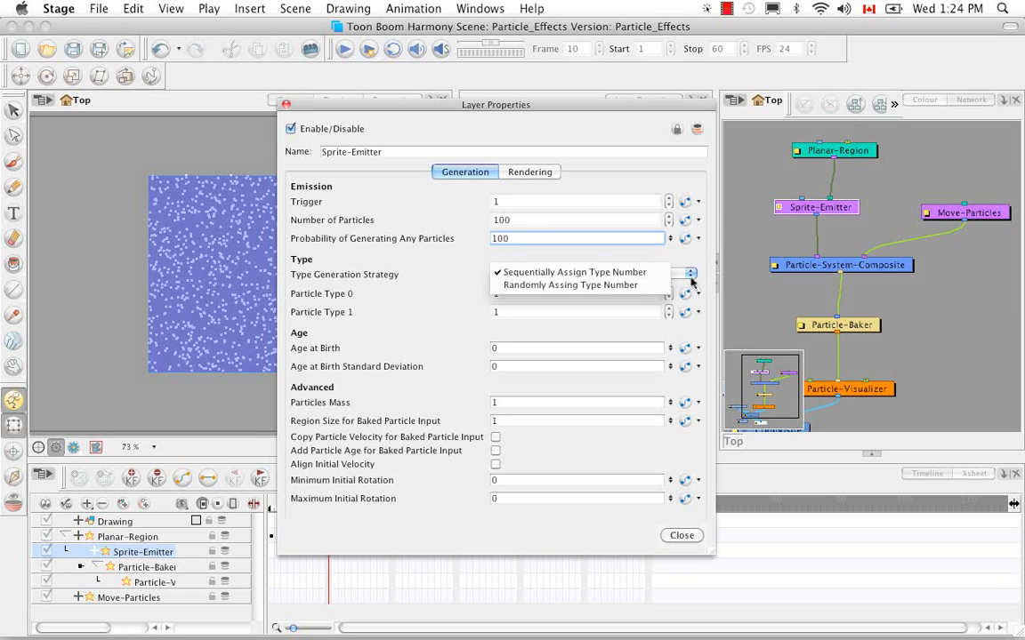
left_click(637, 286)
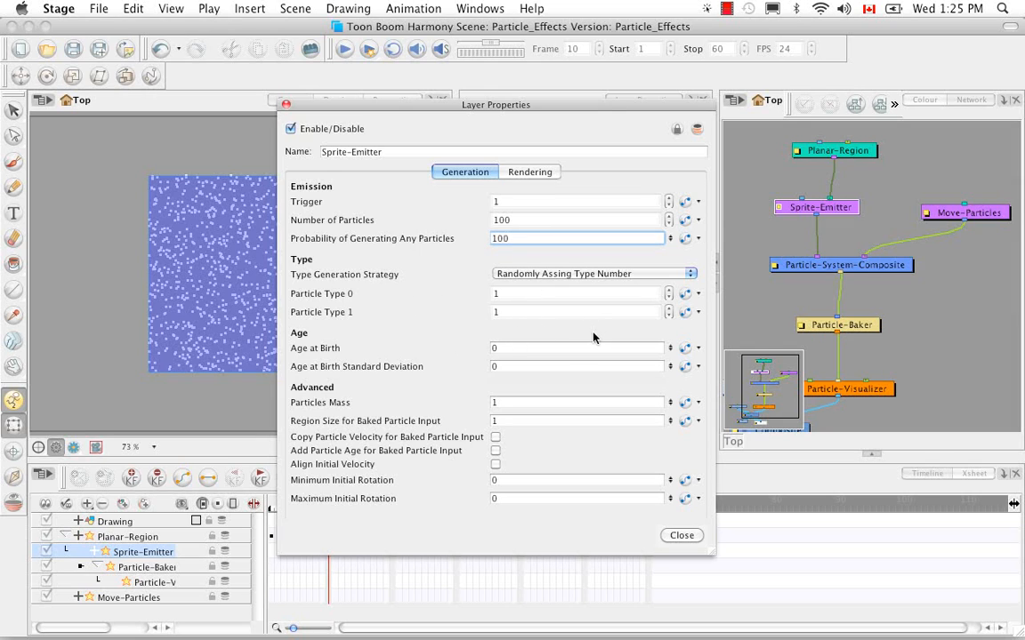
left_click(688, 282)
left_click(620, 256)
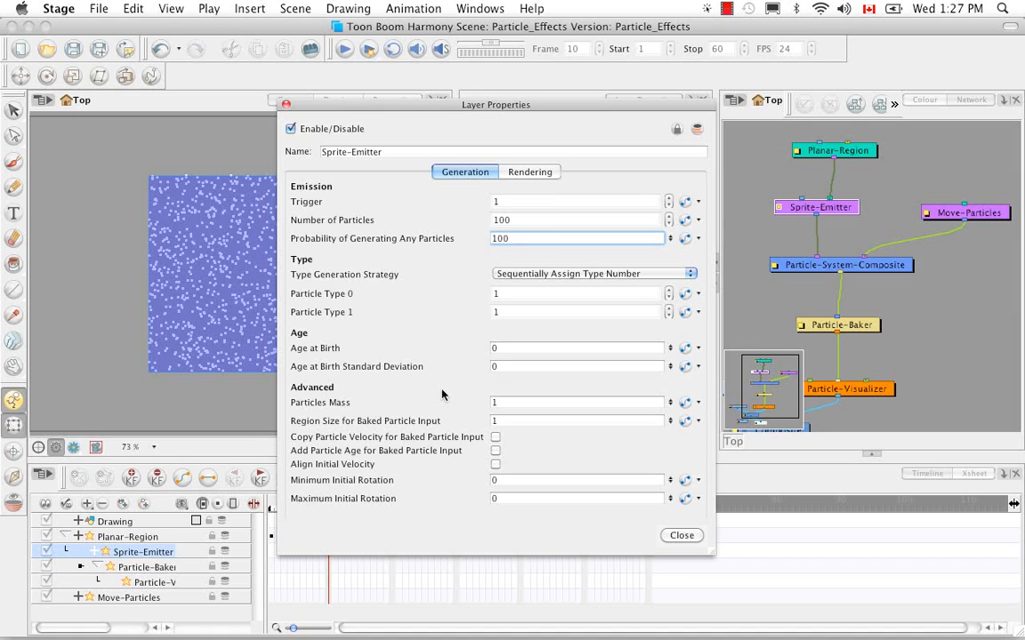
- Try Use Age as Index in Selector and Use Age as the Sprite-Emitter's rendering strategy, and restore Render as Dot
left_click(523, 175)
left_click_drag(583, 104, 583, 18)
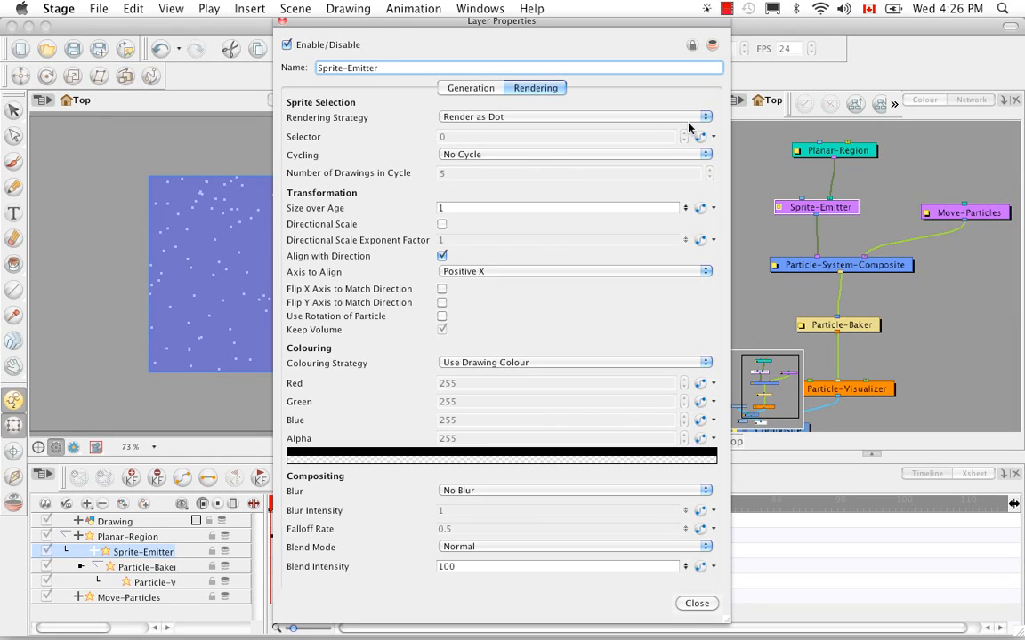
left_click(705, 119)
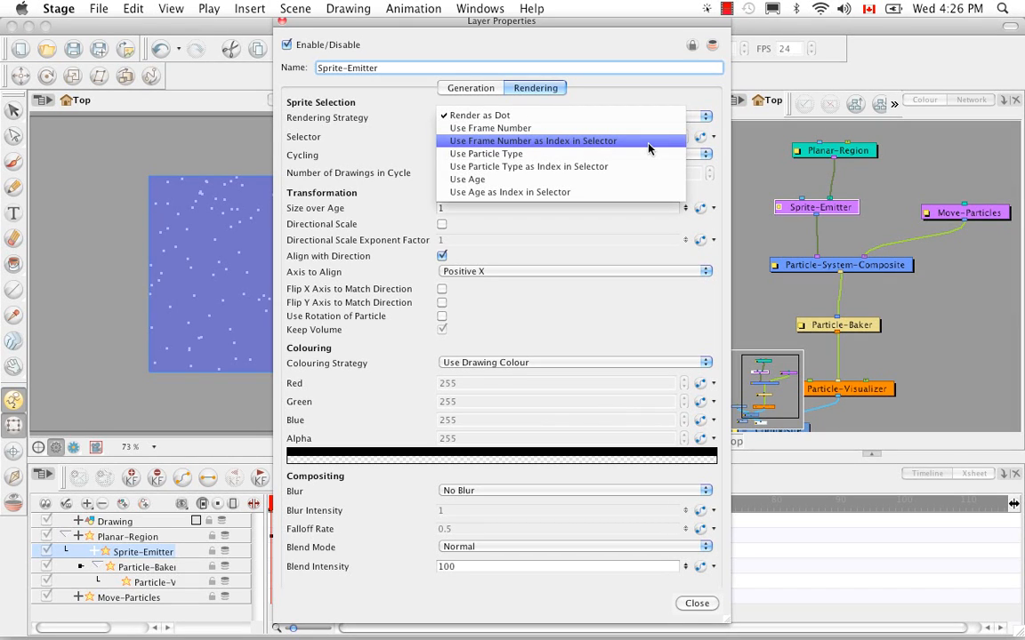
left_click(637, 194)
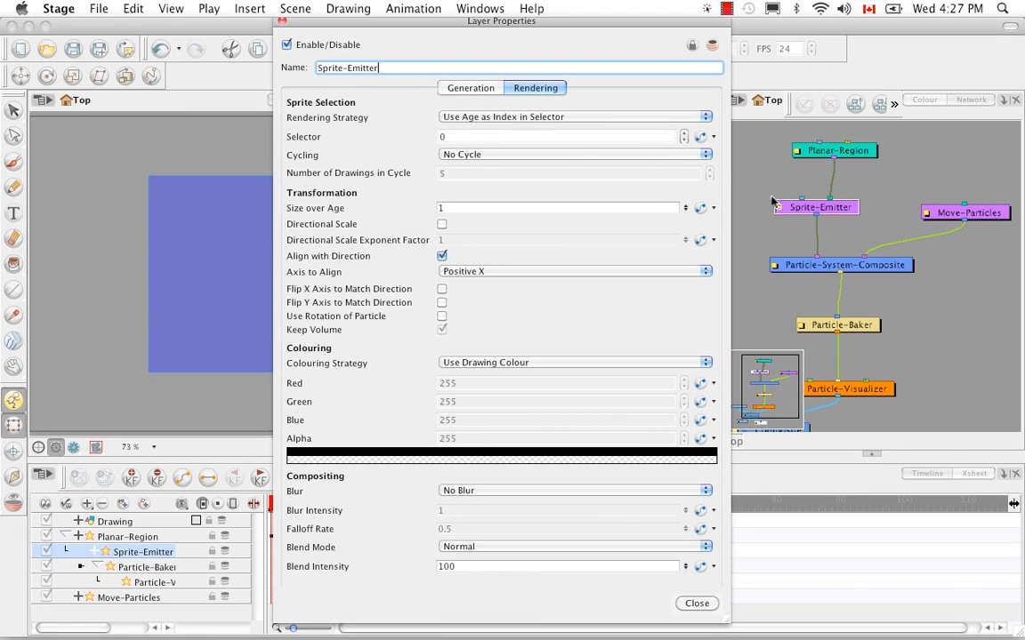
left_click(633, 116)
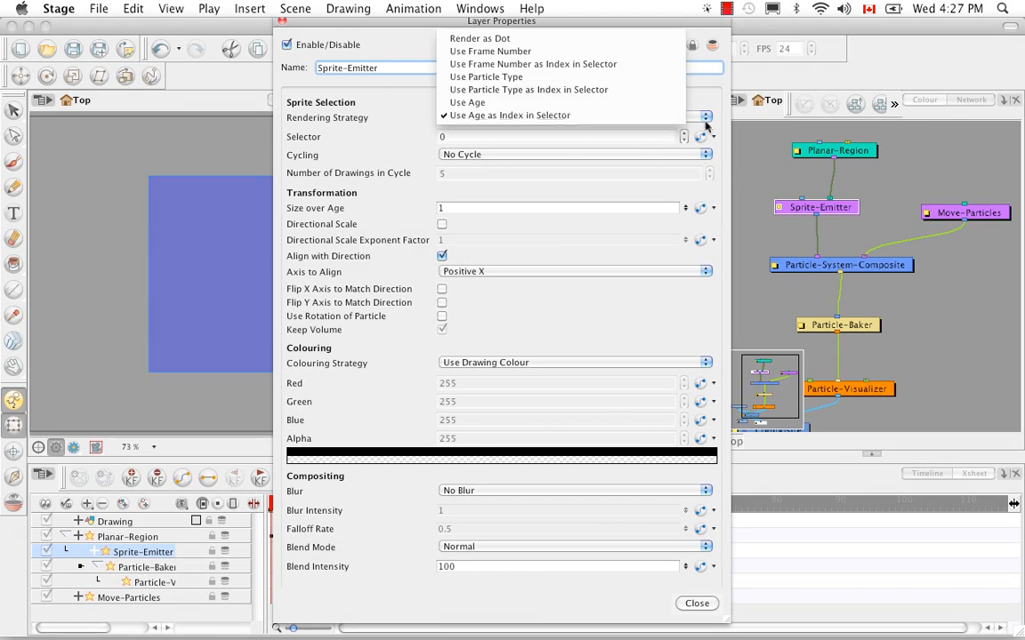
left_click(526, 103)
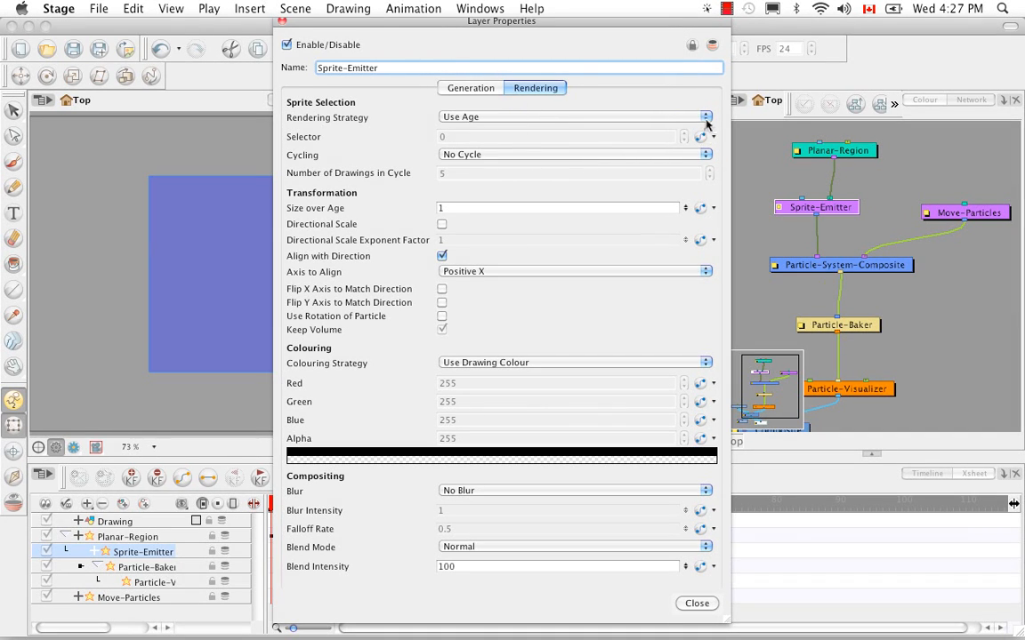
left_click(705, 121)
left_click(591, 128)
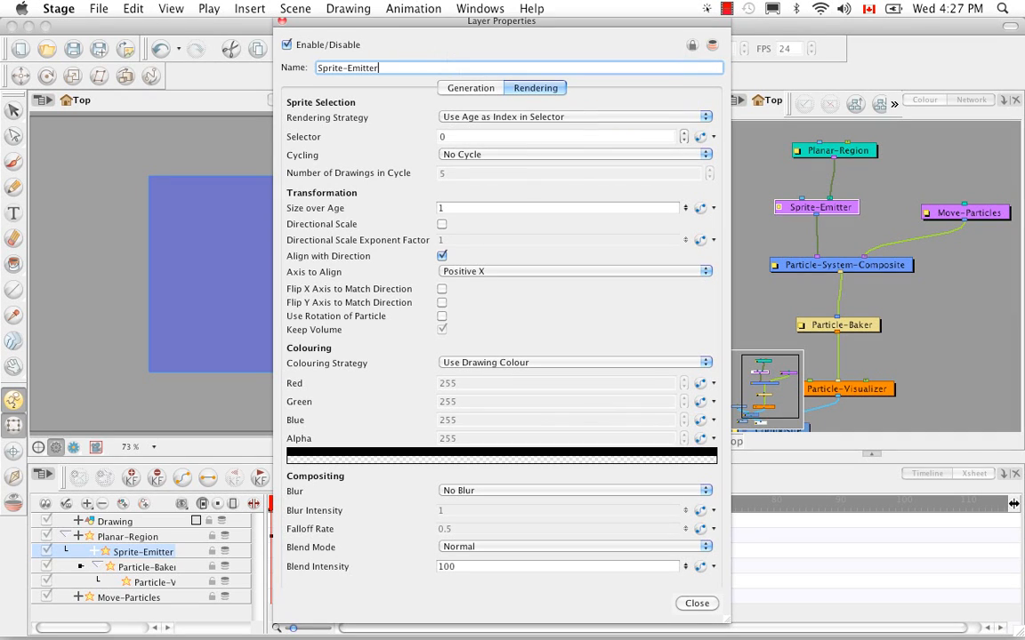
left_click(695, 117)
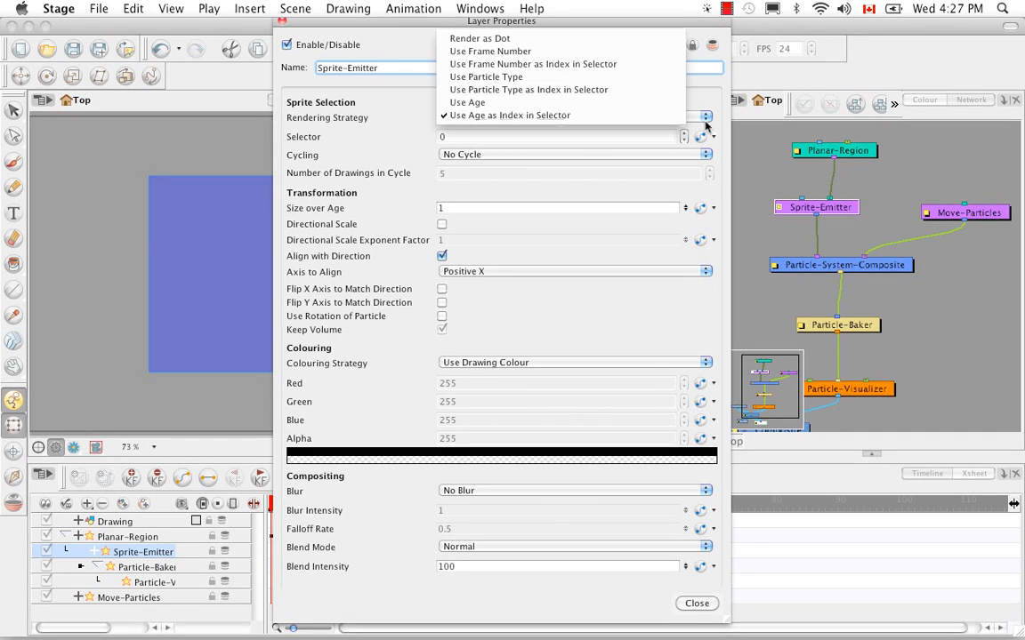
left_click(587, 39)
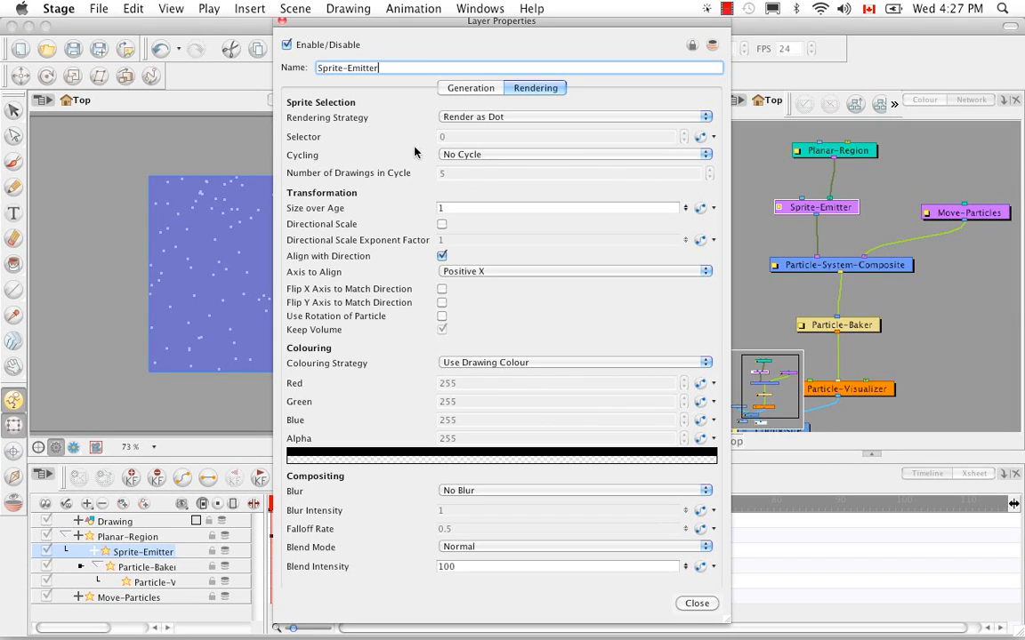
- Try Use Particle Type as the Sprite-Emitter's rendering strategy, and switch it to Use Frame Number
left_click(631, 117)
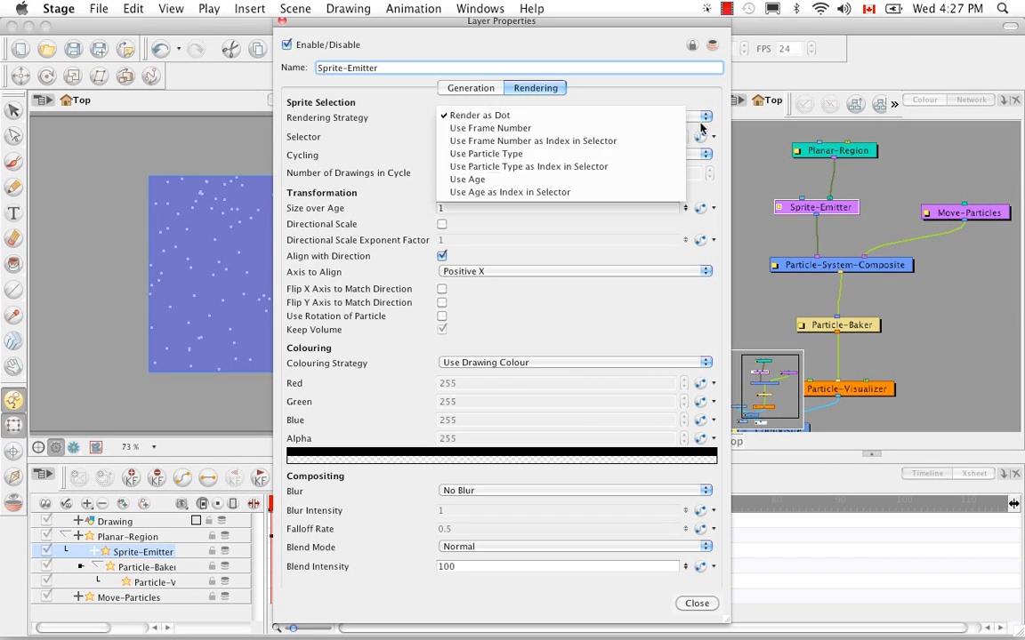
left_click(611, 157)
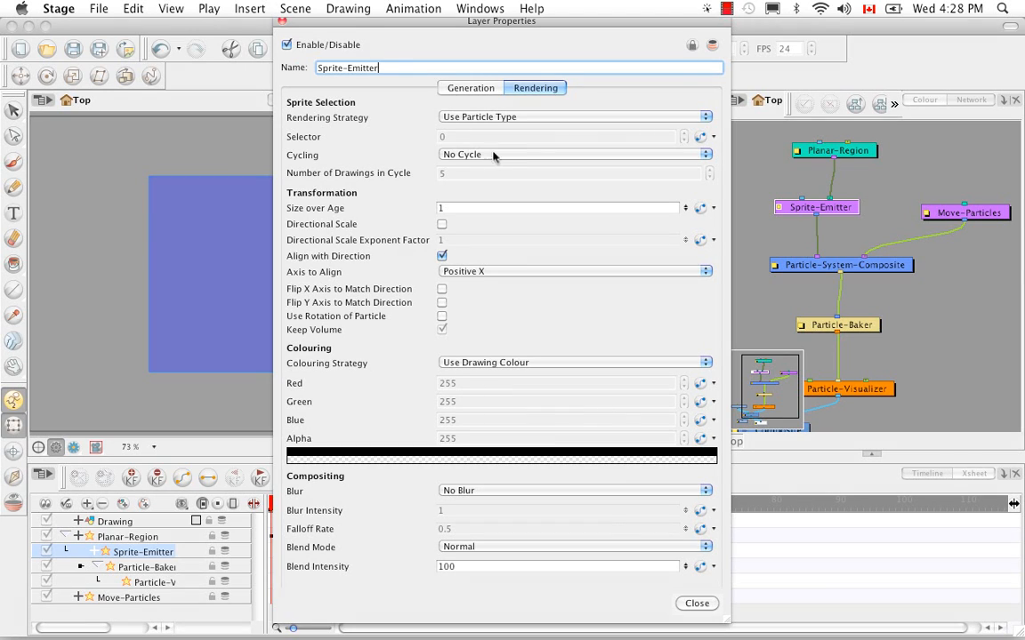
left_click(634, 116)
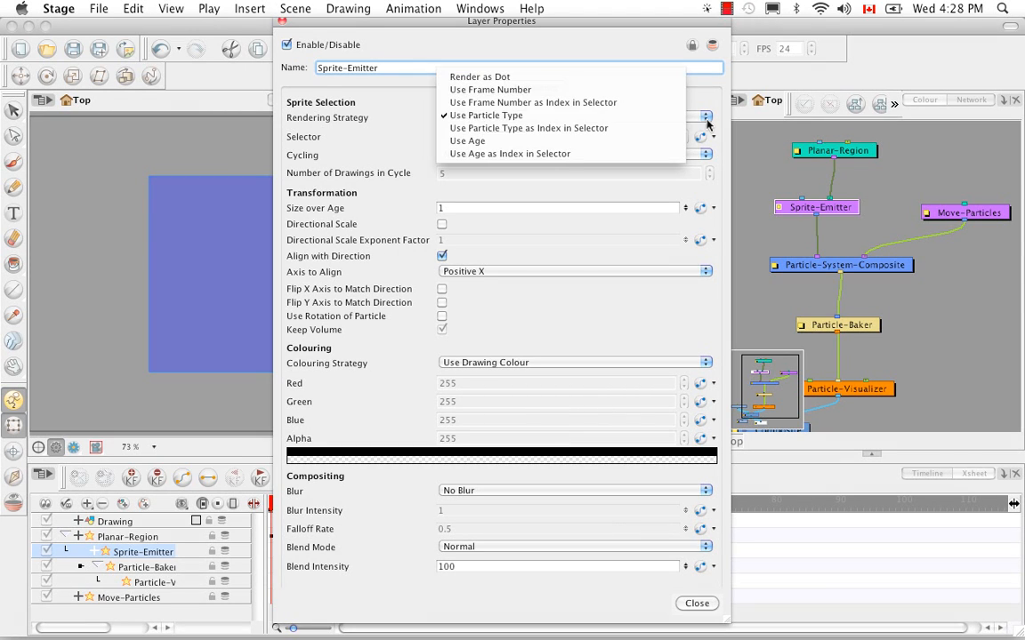
left_click(588, 92)
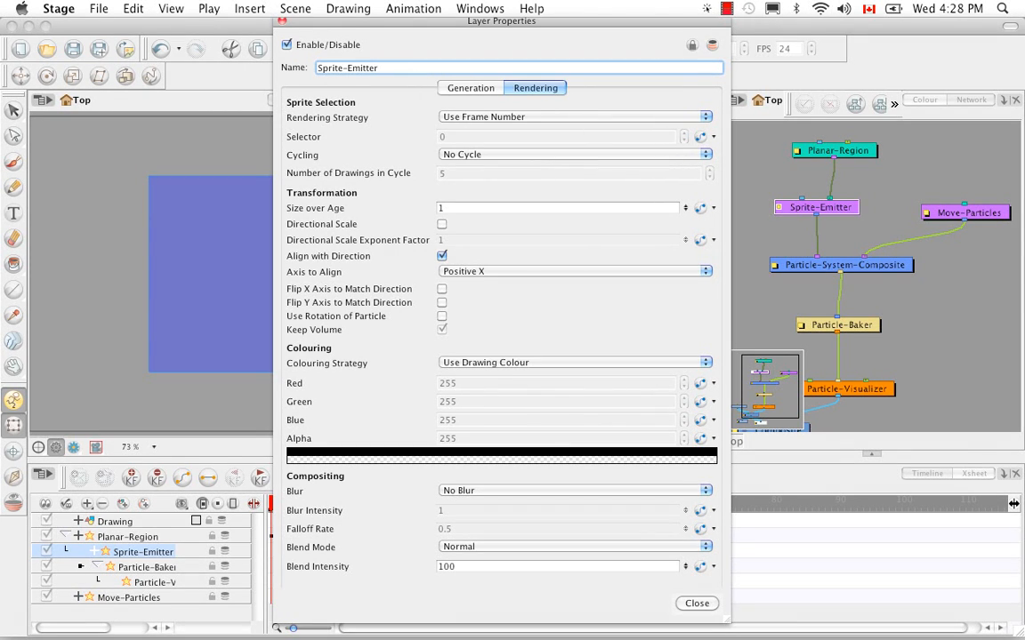
- Examine the sprite Cycling options, try Normal Cycle, and restore No Cycle
left_click(637, 154)
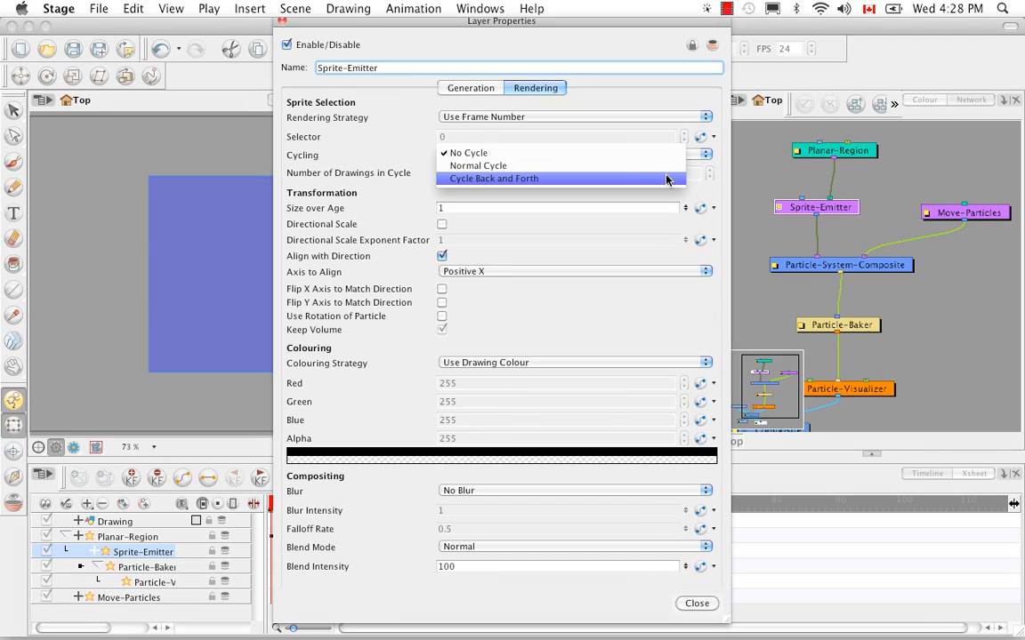
left_click(669, 154)
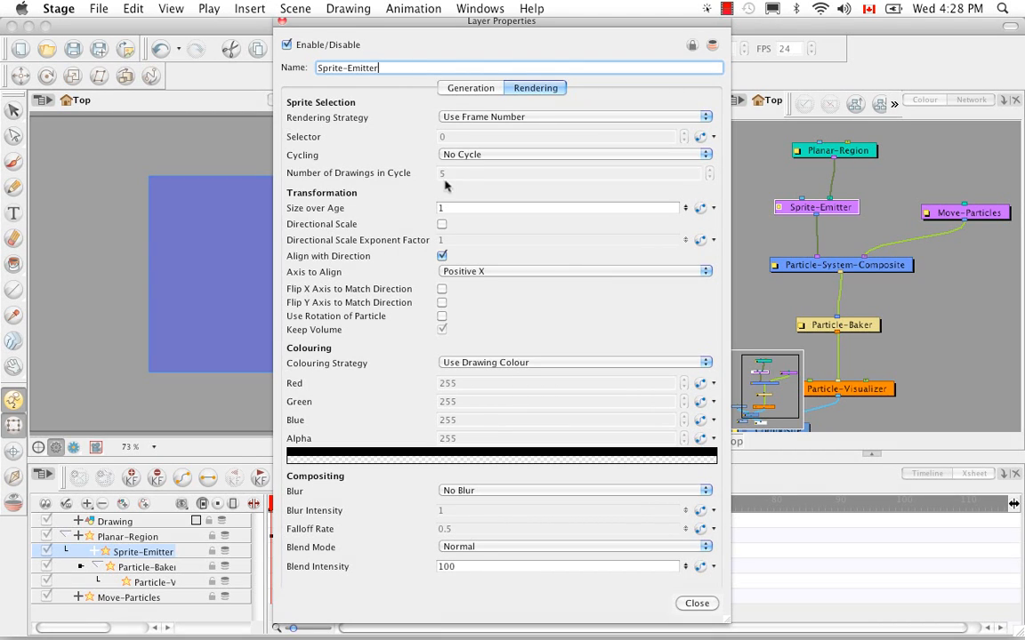
left_click(706, 160)
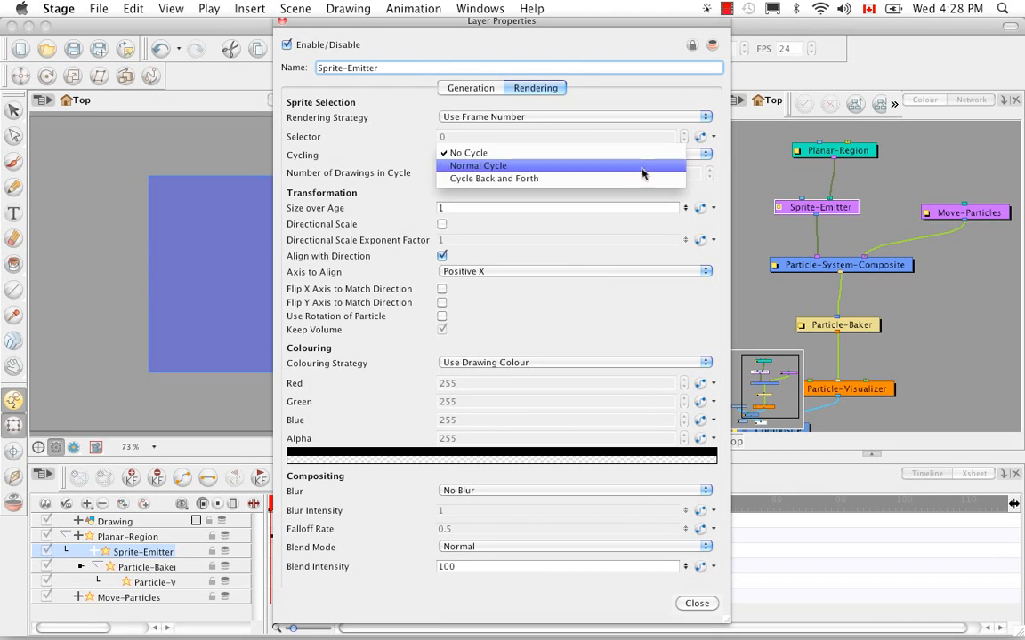
left_click(574, 164)
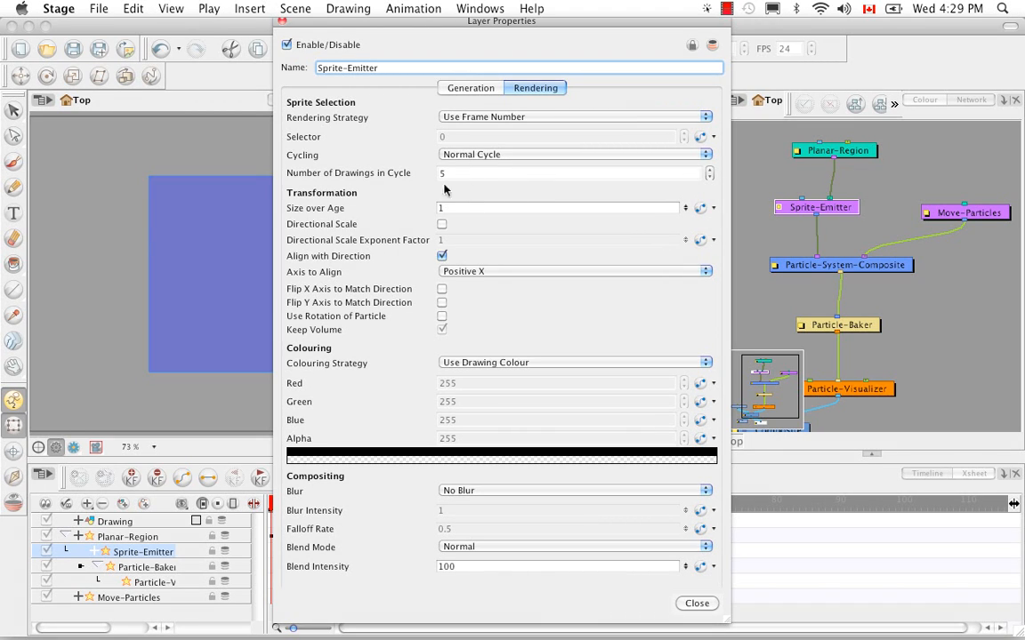
left_click(706, 158)
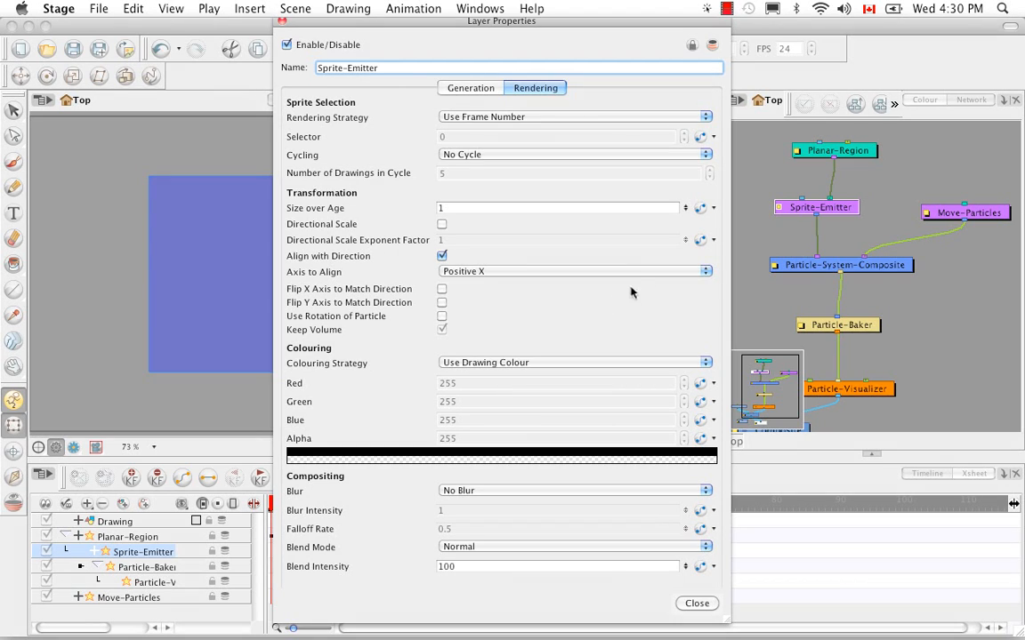
- Examine the available Axis to Align and Colouring Strategy options of the Sprite-Emitter
left_click(704, 271)
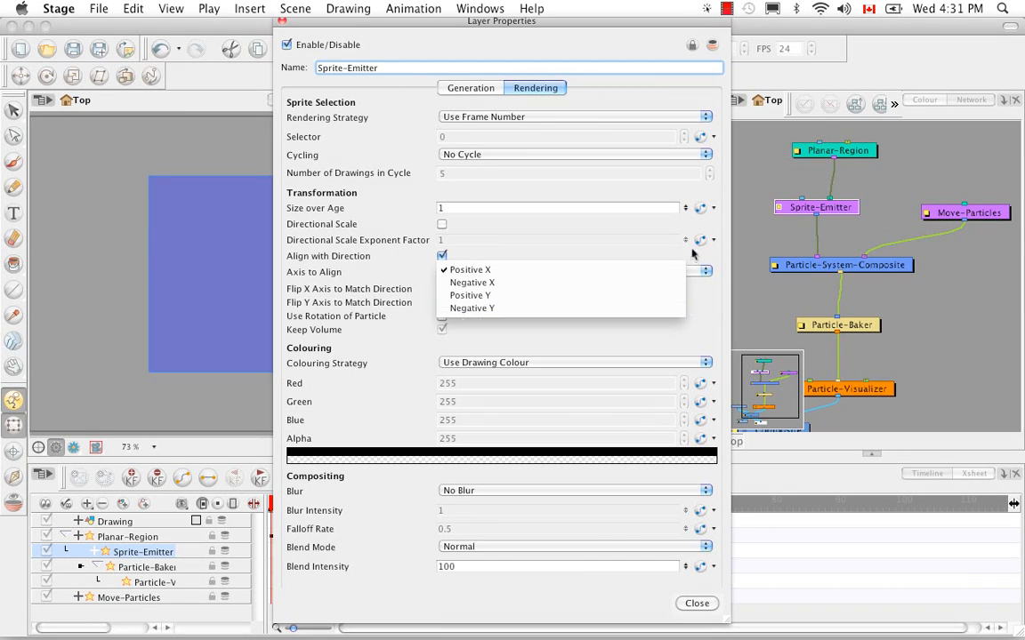
left_click(636, 235)
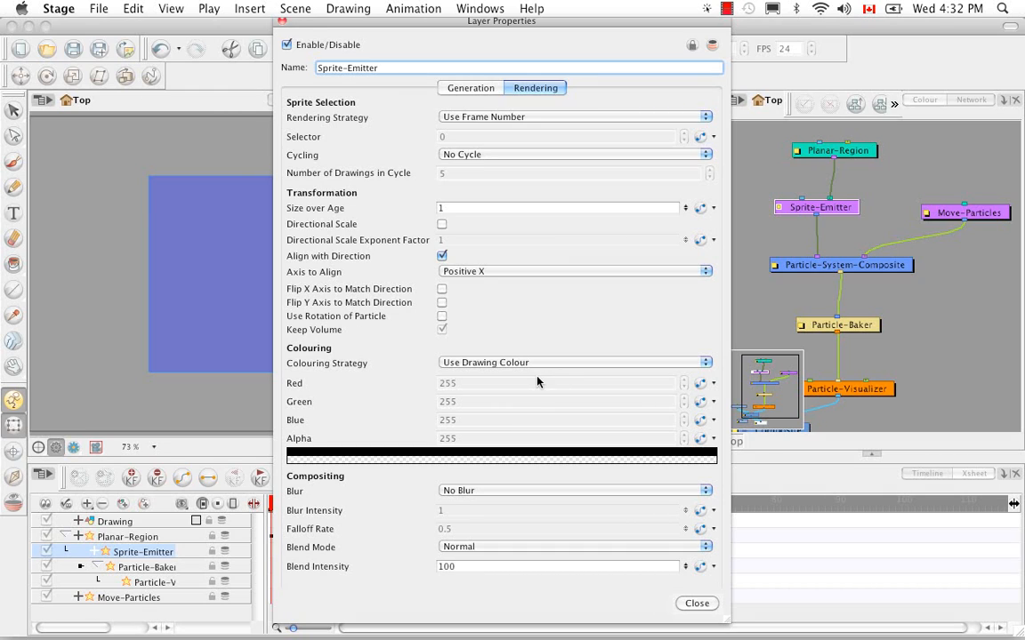
left_click(705, 363)
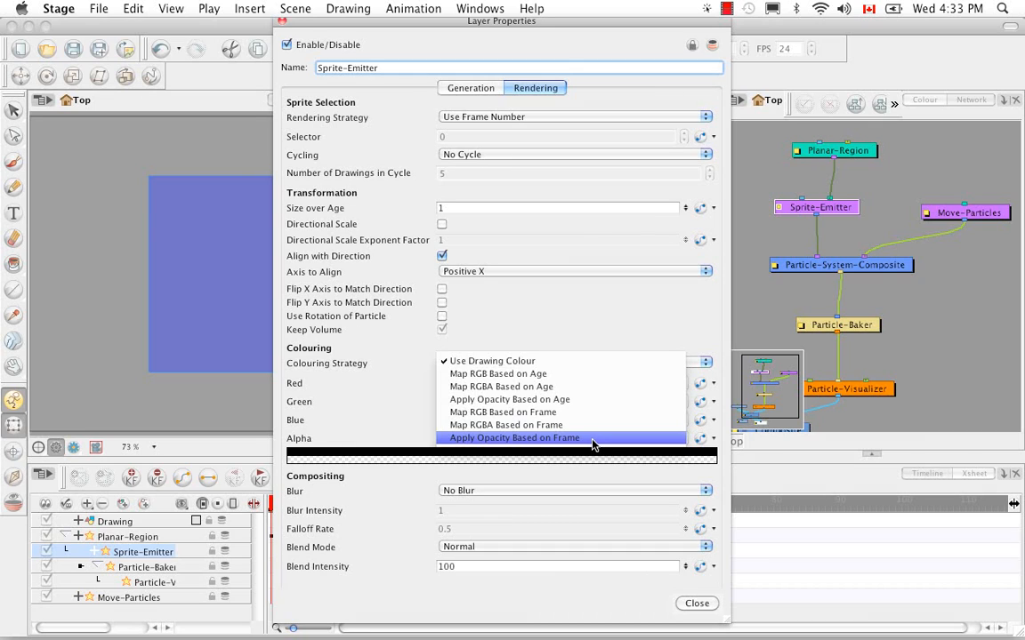
left_click(694, 349)
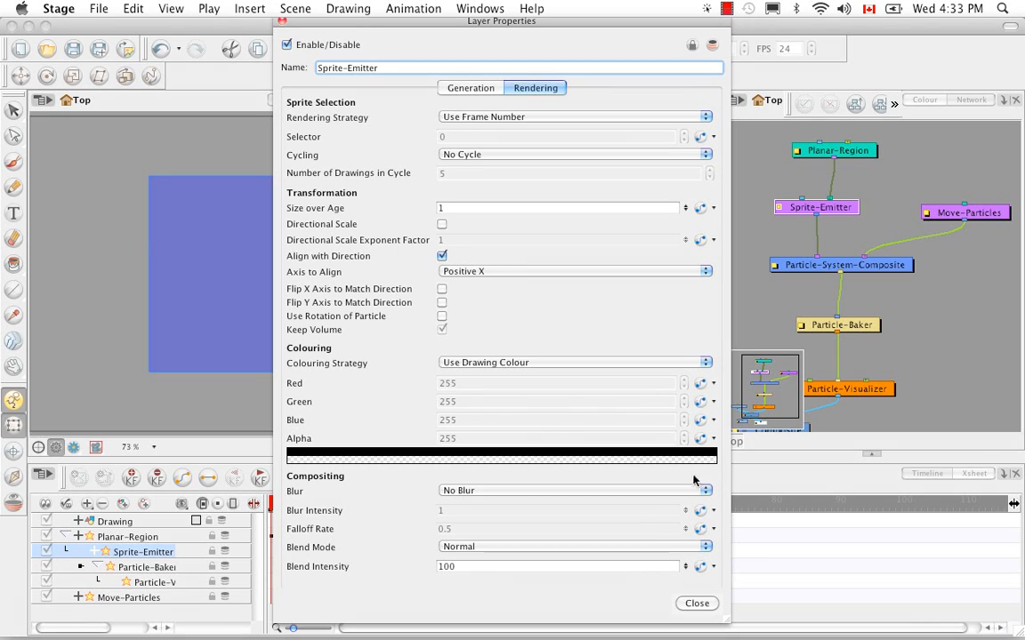
- Try Map RGB Based on Age as the colouring strategy, and restore Use Drawing Colour
left_click(707, 364)
left_click(570, 374)
left_click(706, 362)
left_click(635, 349)
- Examine the available Blur and Blend Mode compositing options, and close the Sprite-Emitter's properties
left_click(705, 491)
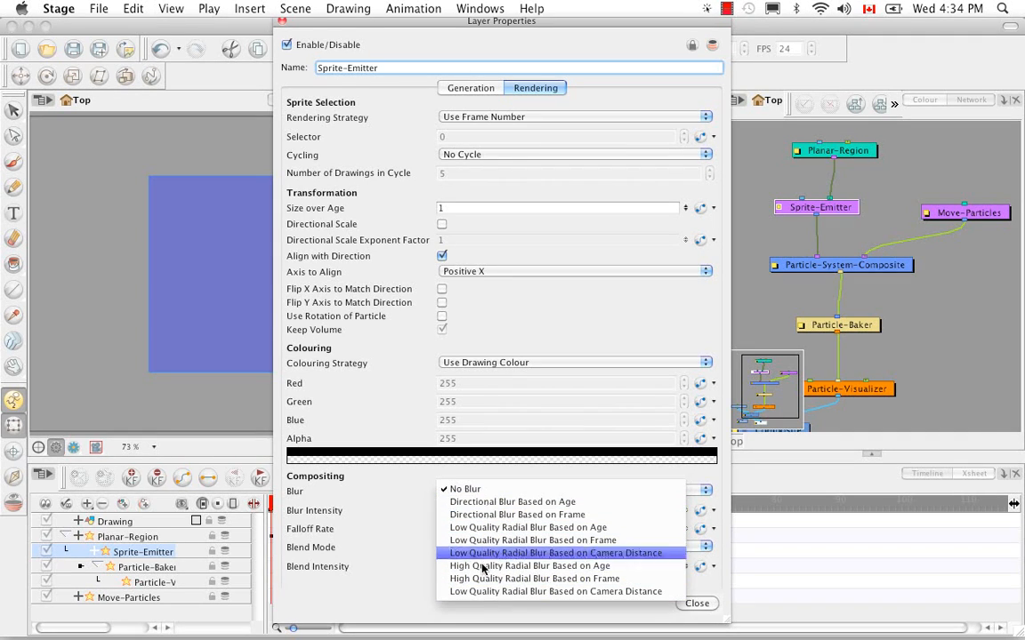
left_click(405, 490)
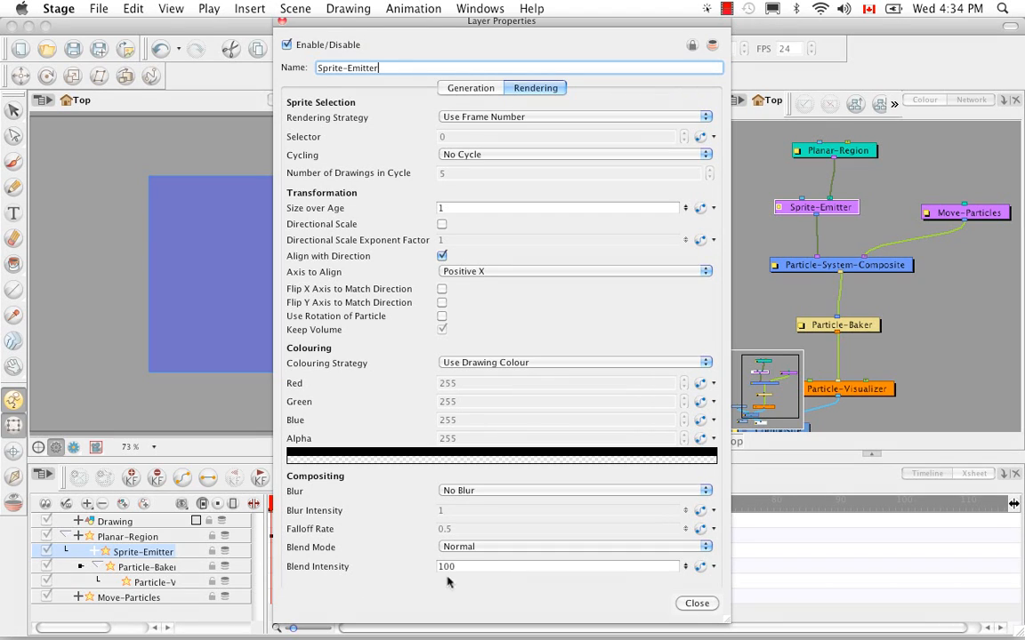
left_click(705, 547)
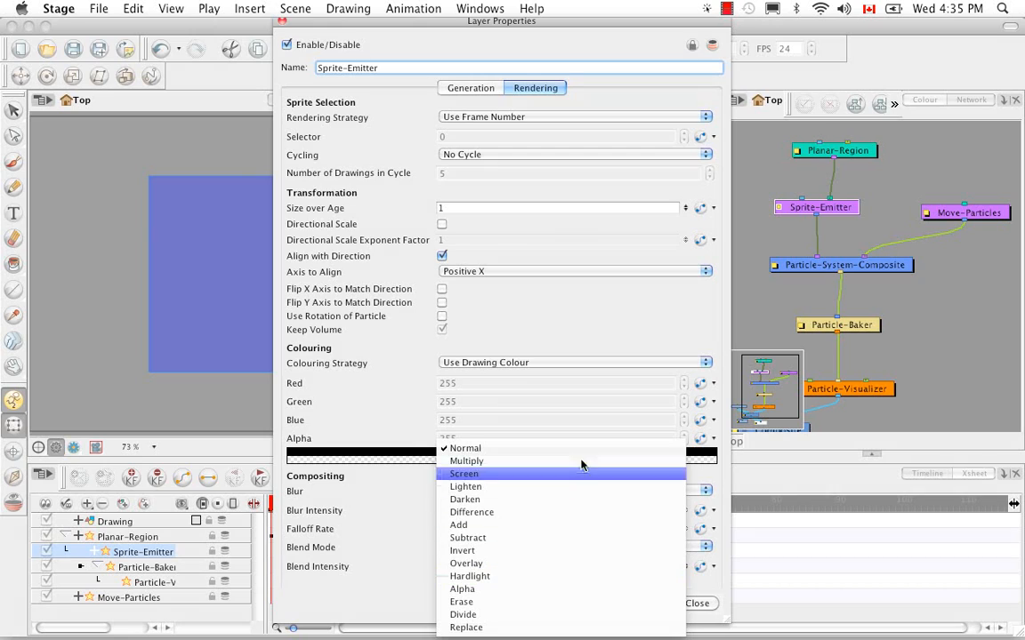
left_click(718, 478)
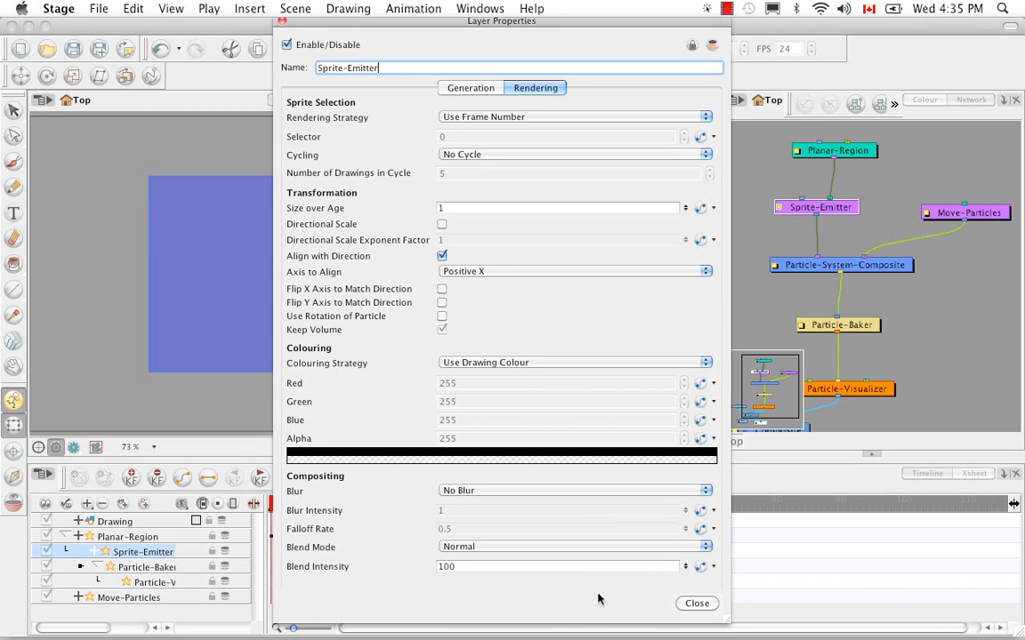
left_click(696, 603)
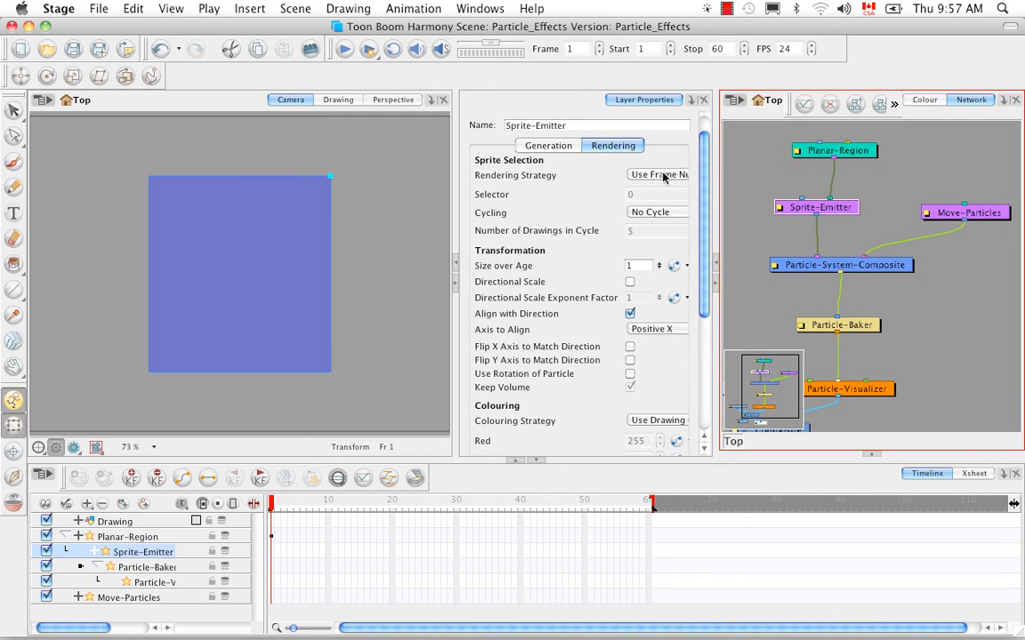
- Set the Sprite-Emitter's rendering strategy back to Render as Dot
left_click(662, 177)
left_click(658, 160)
- Try Age Particles on the Move-Particles module with Move Position and Move Angle turned off
left_click(985, 218)
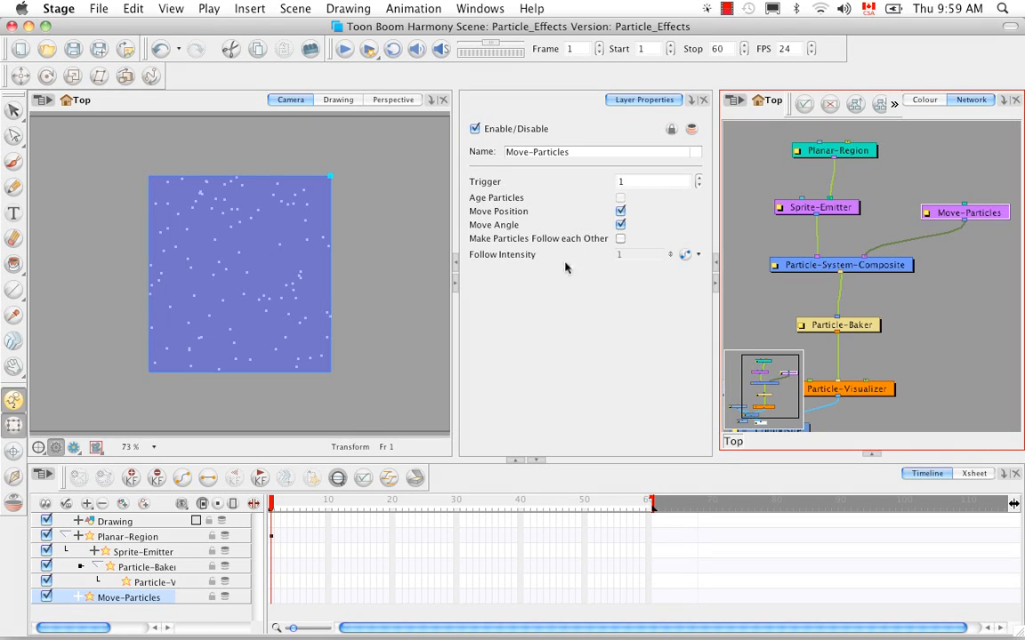
left_click(619, 211)
left_click(620, 225)
left_click(620, 199)
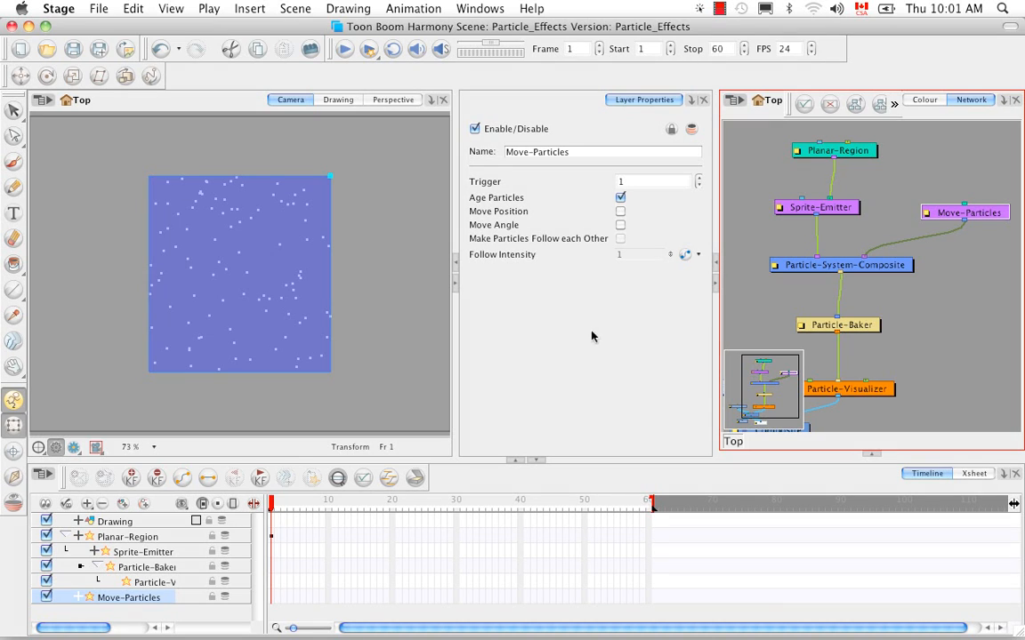
- Restore Move Position and Move Angle without Age Particles, and try Make Particles Follow each Other before disabling it again
left_click(620, 198)
left_click(620, 210)
left_click(620, 225)
left_click(620, 238)
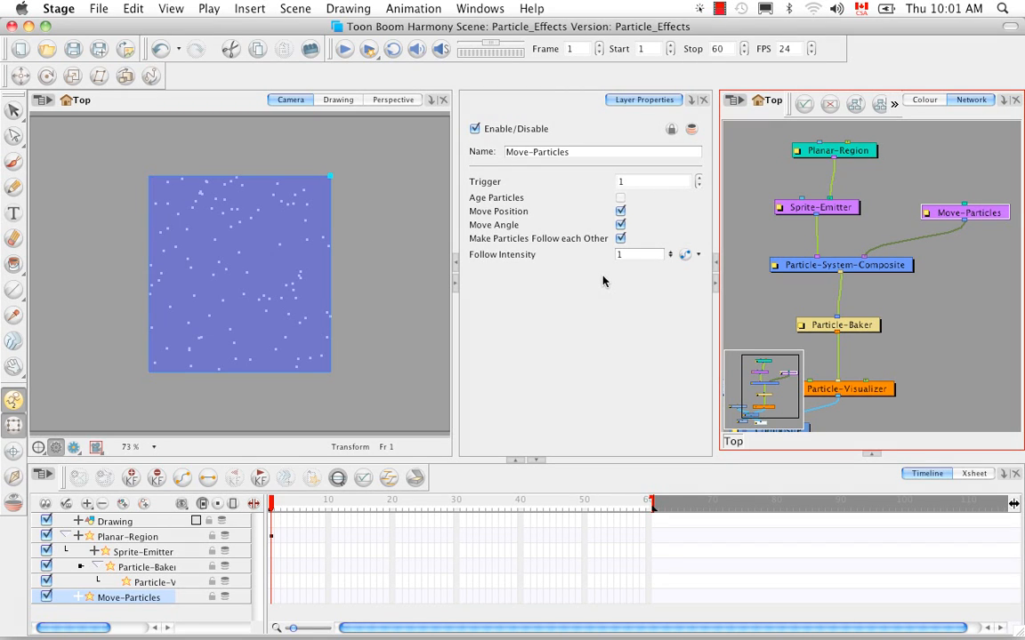
left_click(621, 239)
- Examine the properties of Particle-System-Composite and Particle-Baker, including the baker's Simulation Quality options, keeping Normal
left_click(874, 276)
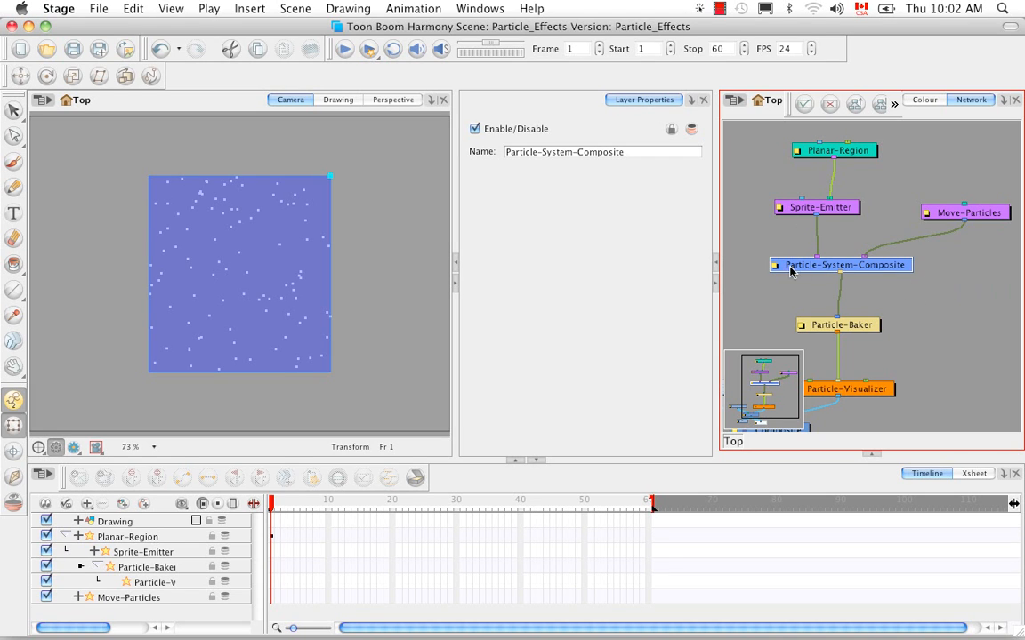
left_click_drag(870, 335, 772, 297)
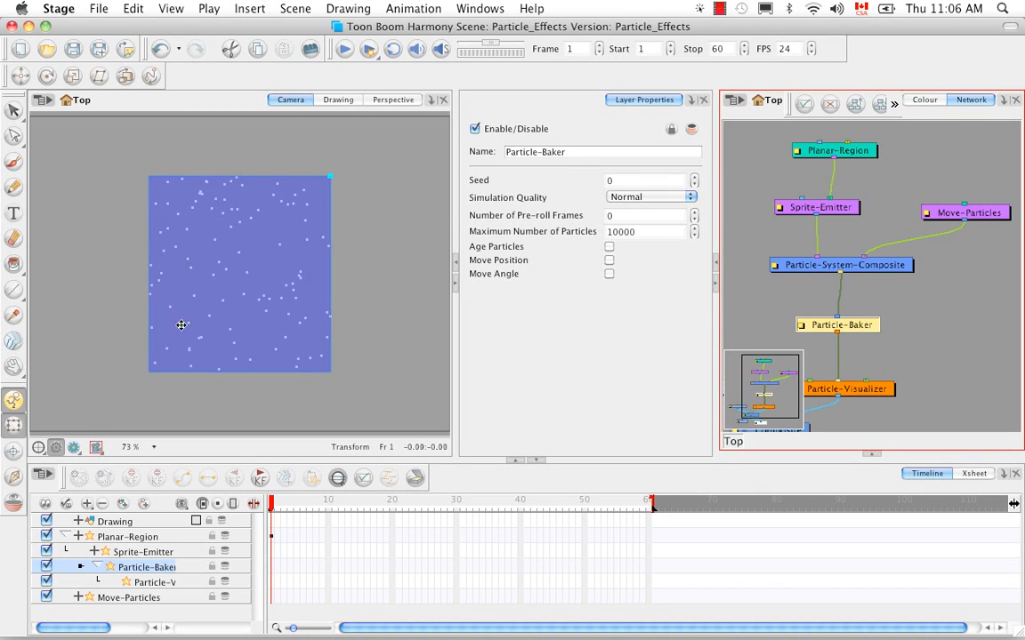
left_click(690, 196)
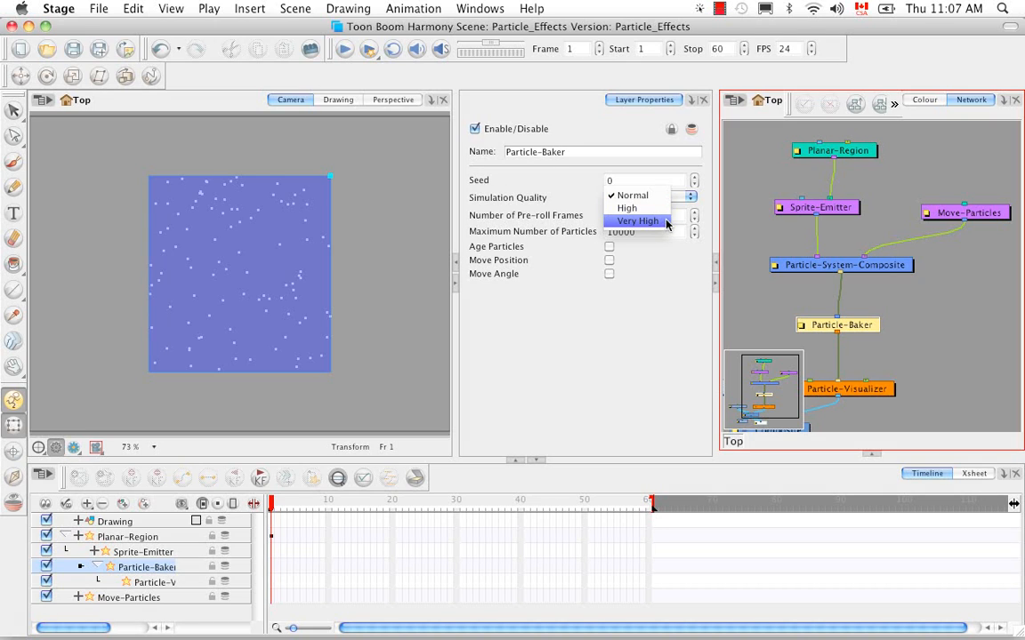
left_click(662, 196)
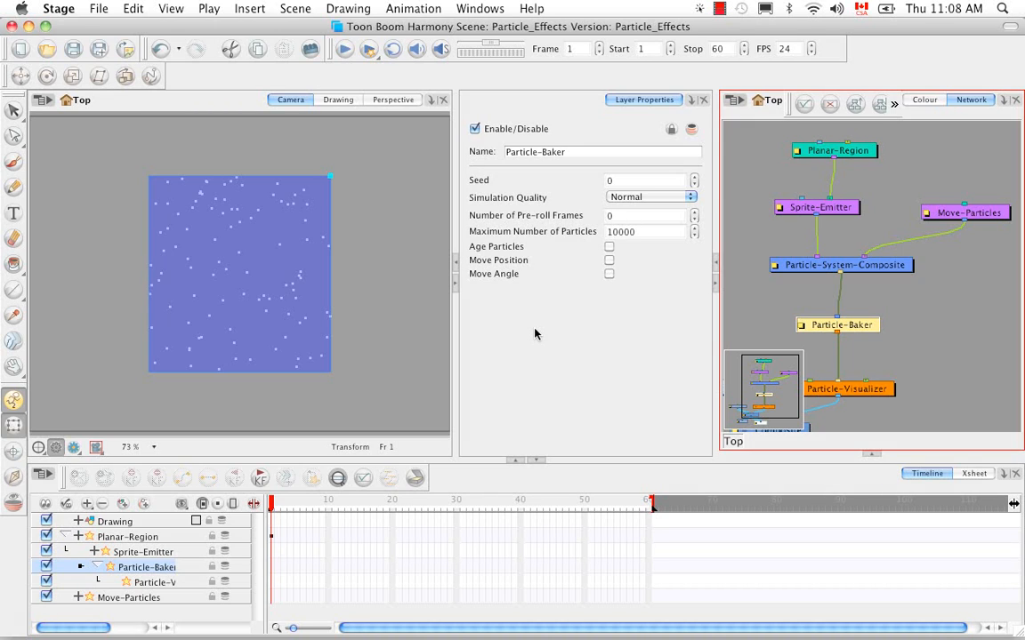
- Scrub the timeline from frame 1 to frame 60 and back to frame 57 to examine the particle build-up
left_click_drag(273, 509, 665, 510)
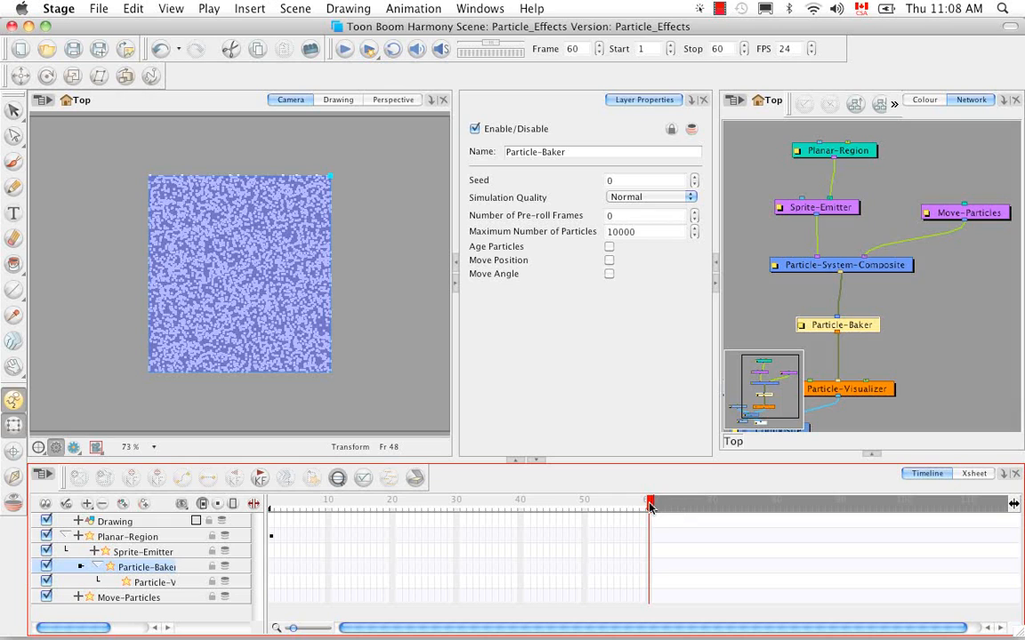
left_click_drag(537, 500, 629, 510)
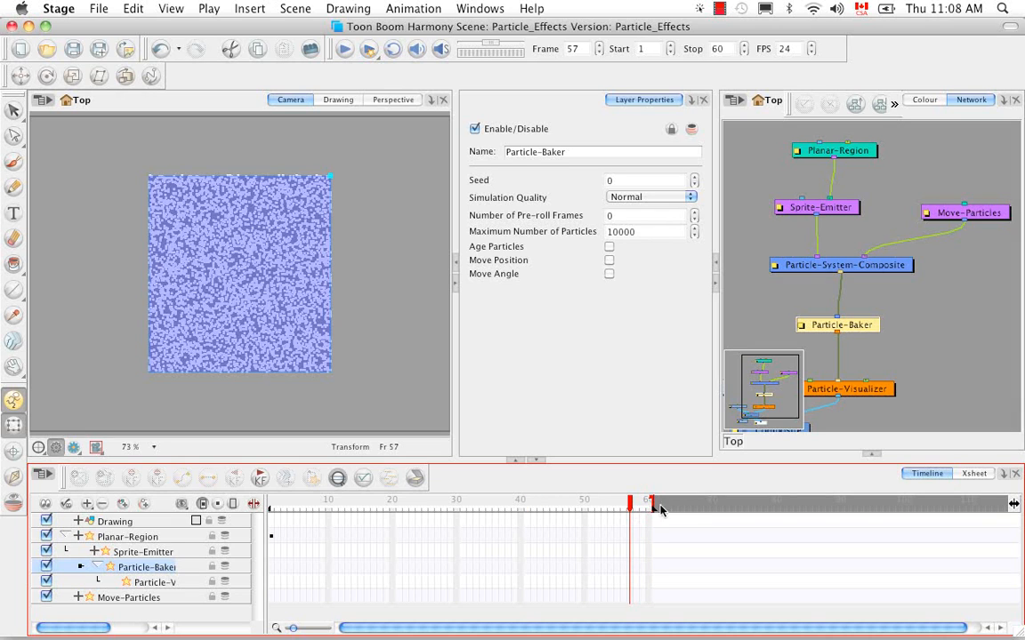
- Extend the playback range to stop at frame 103, examine the particle build-up around frame 100, and return to frame 1
left_click_drag(652, 503, 930, 516)
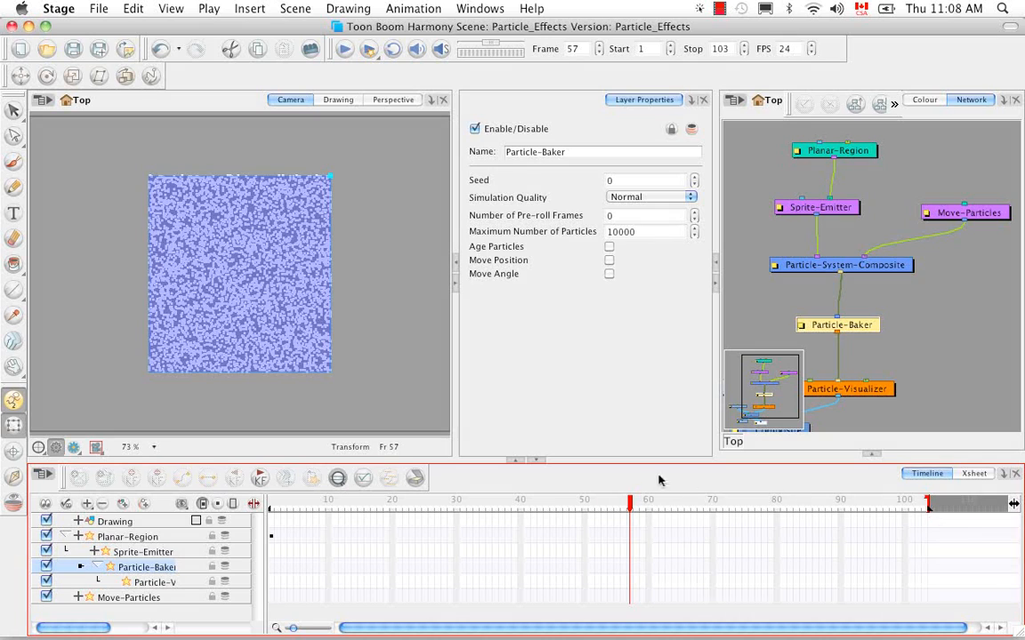
key("Return")
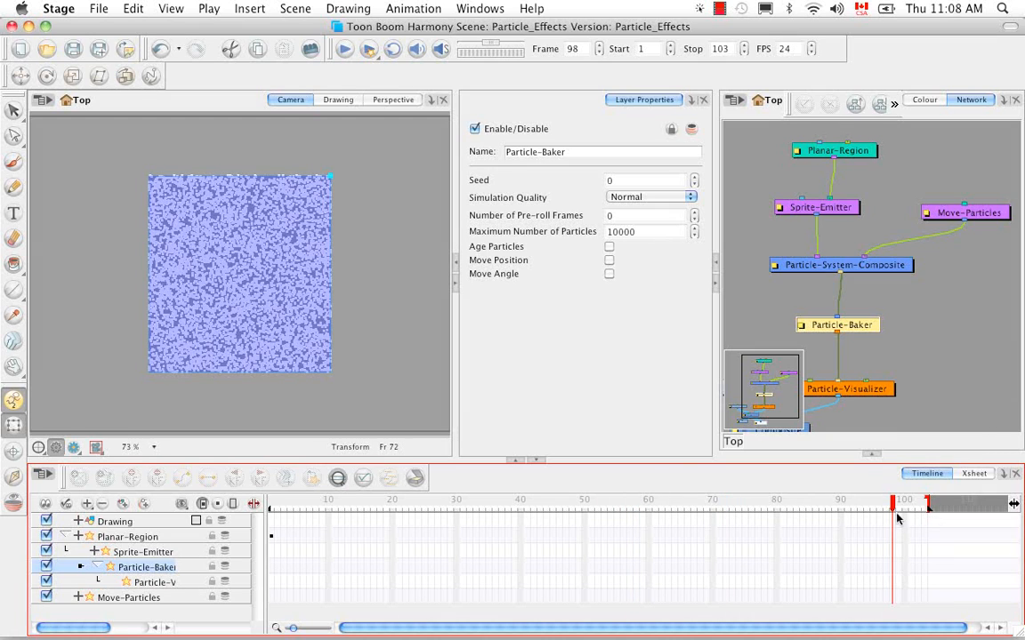
mouse_move(910, 509)
left_mouse_down()
mouse_move(936, 508)
mouse_move(910, 507)
left_mouse_up()
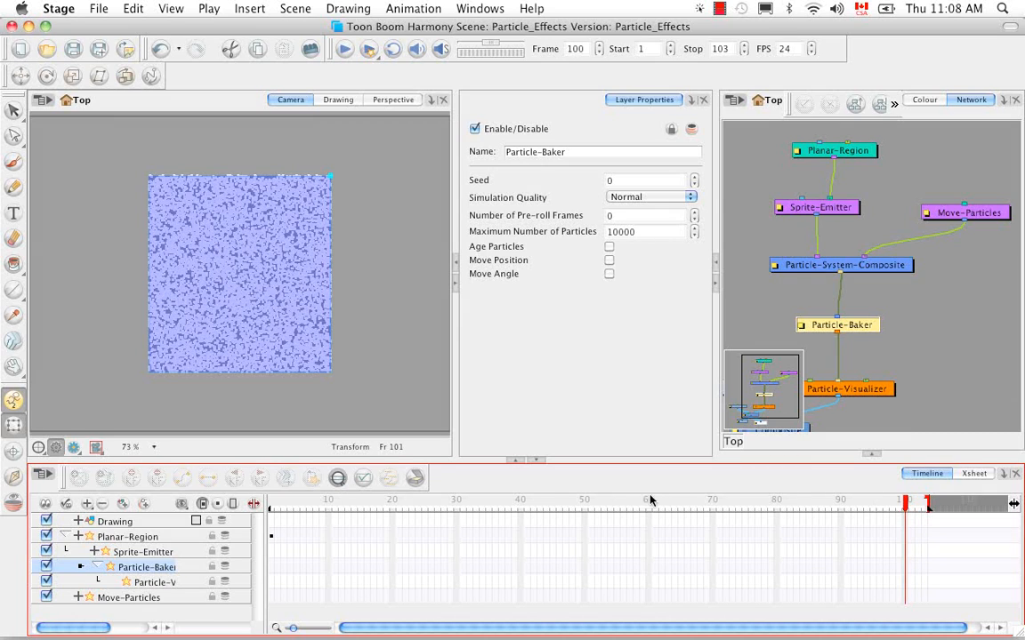
left_click(399, 501)
left_click(271, 502)
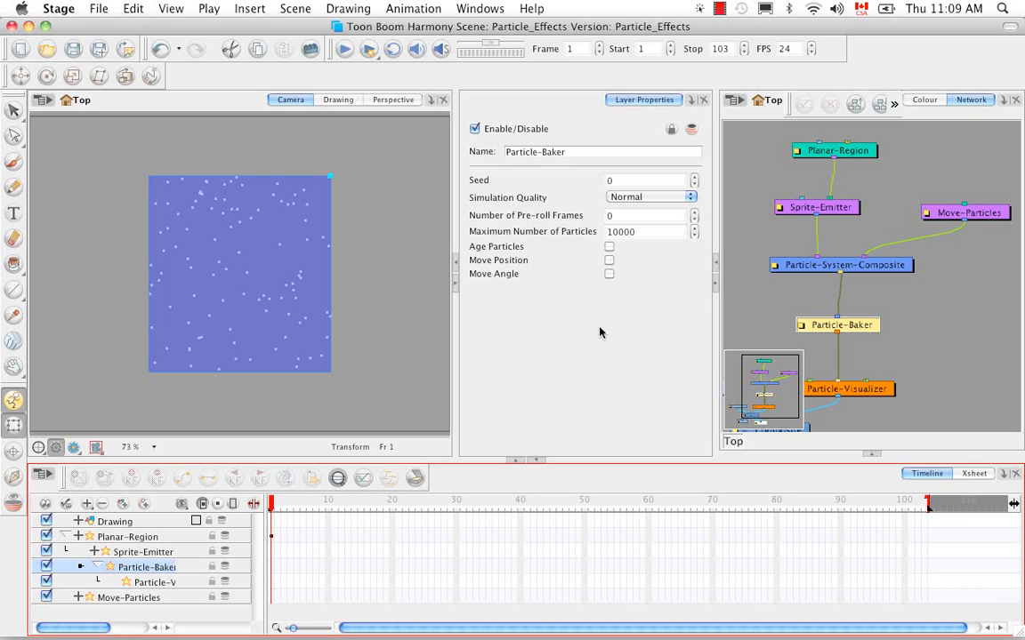
- Examine the Particle-Visualizer module's properties and its Rendering Order options, keeping Back to Front
left_click(861, 391)
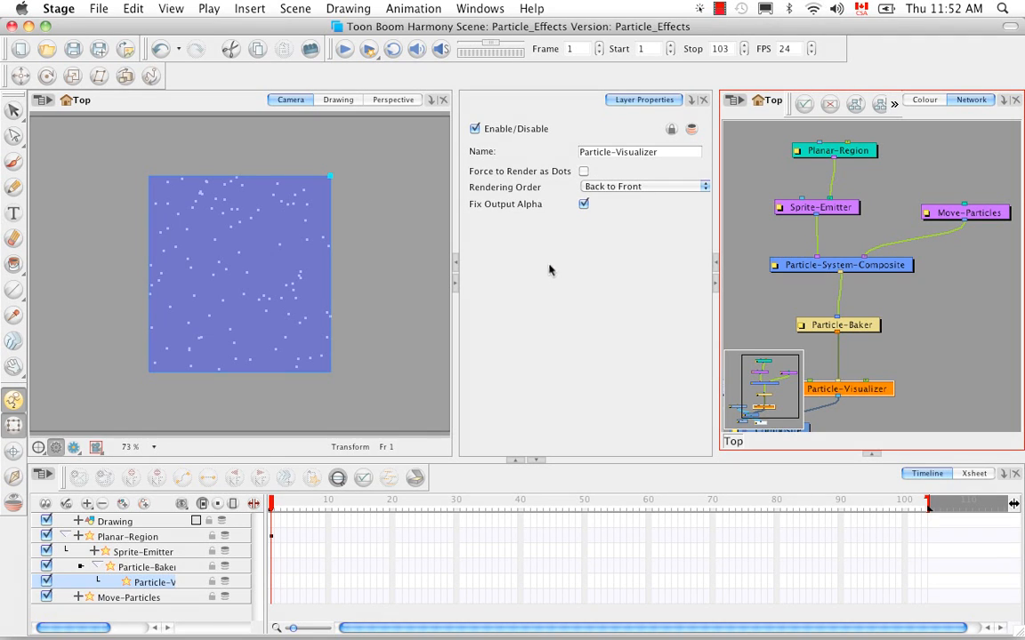
left_click(705, 189)
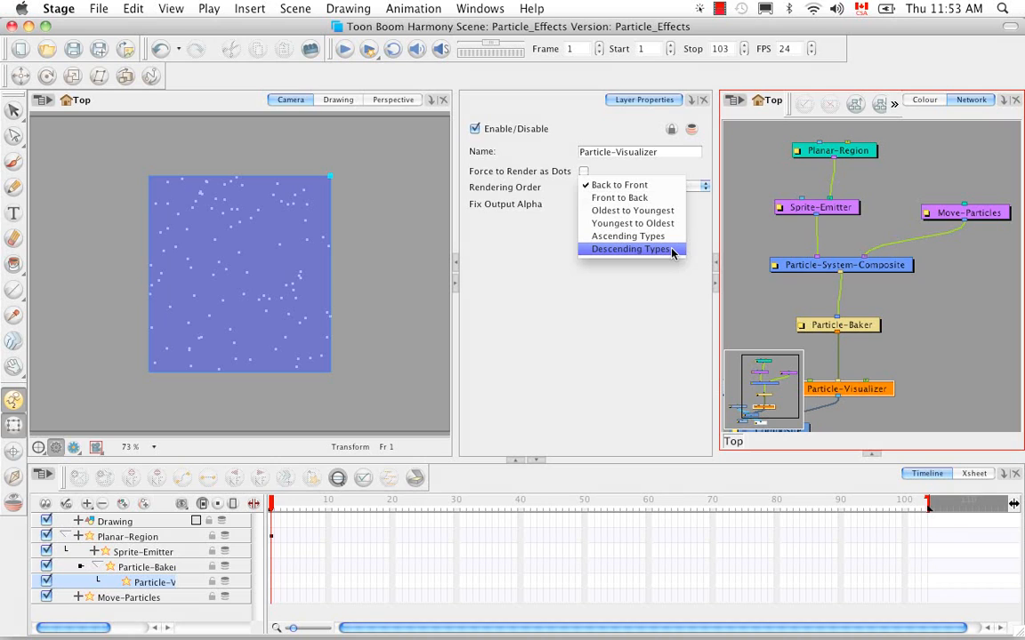
left_click(676, 297)
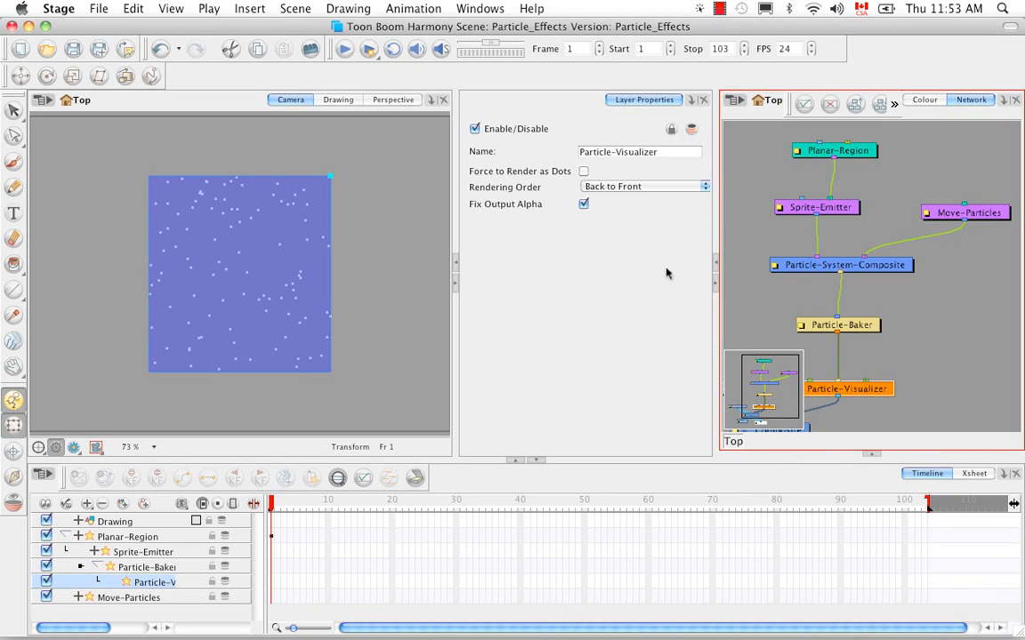